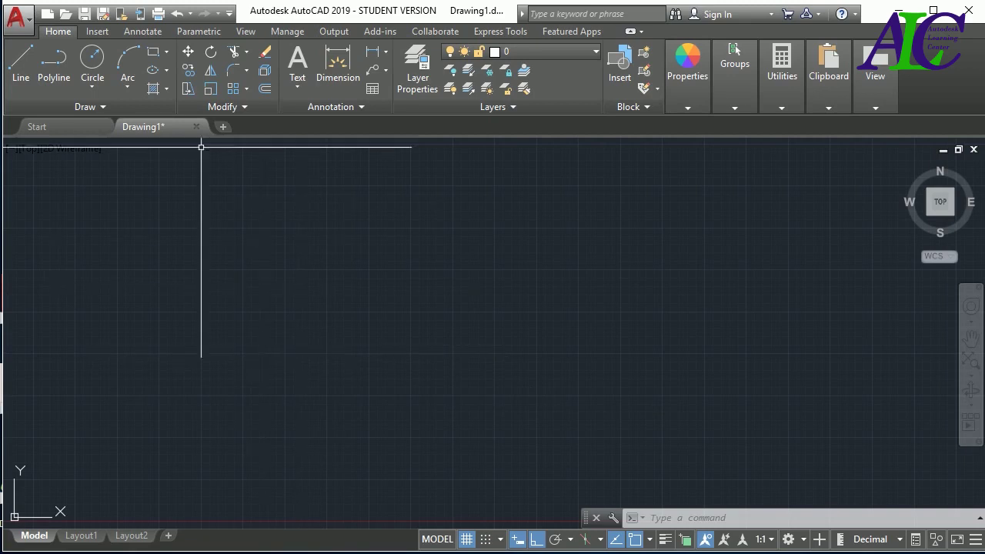
# - Open the Ellipse options in the Draw panel
pyautogui.click(165, 69)
# - Draw a centre ellipse at the drawing's middle with half-axes of 4 and 2
pyautogui.click(176, 94)
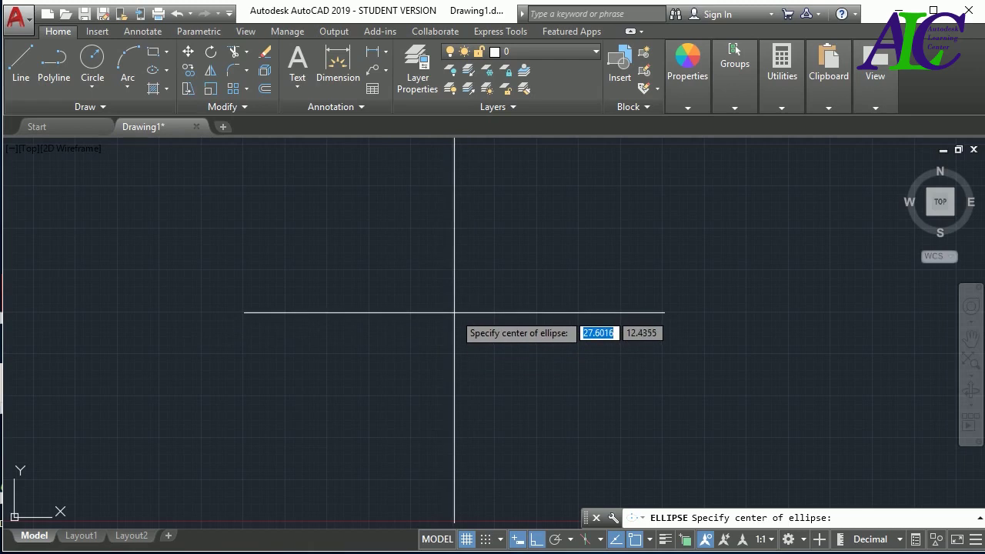
pyautogui.click(454, 313)
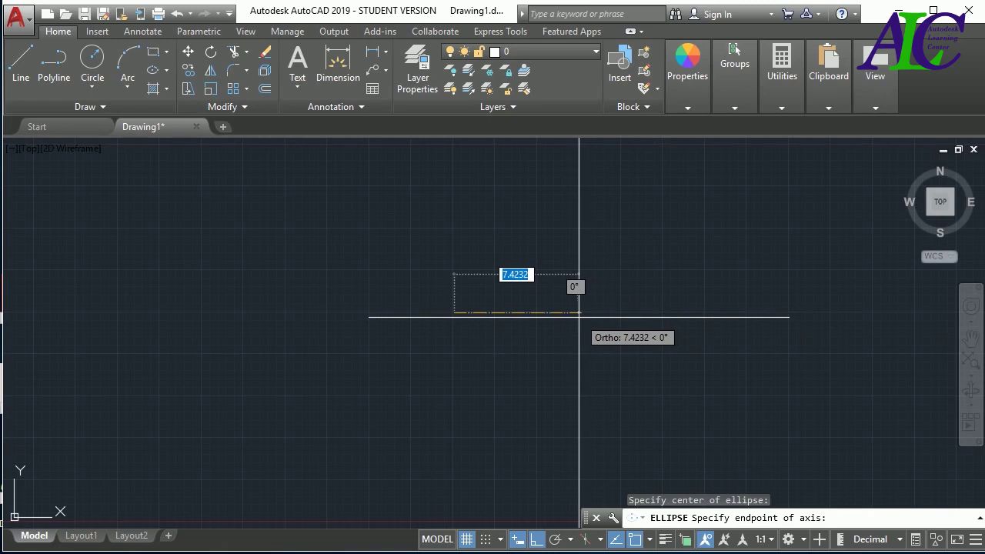
pyautogui.write('4')
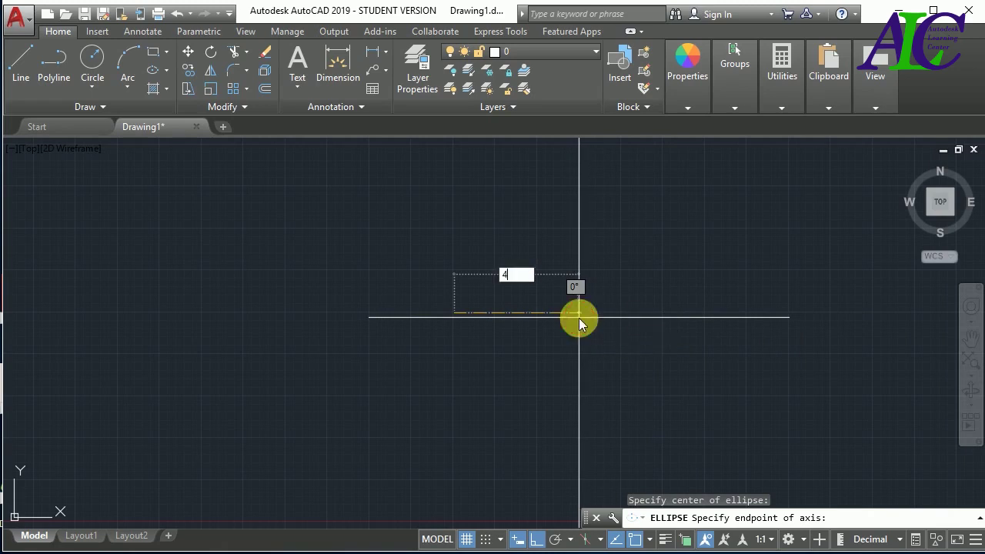
pyautogui.press('Return')
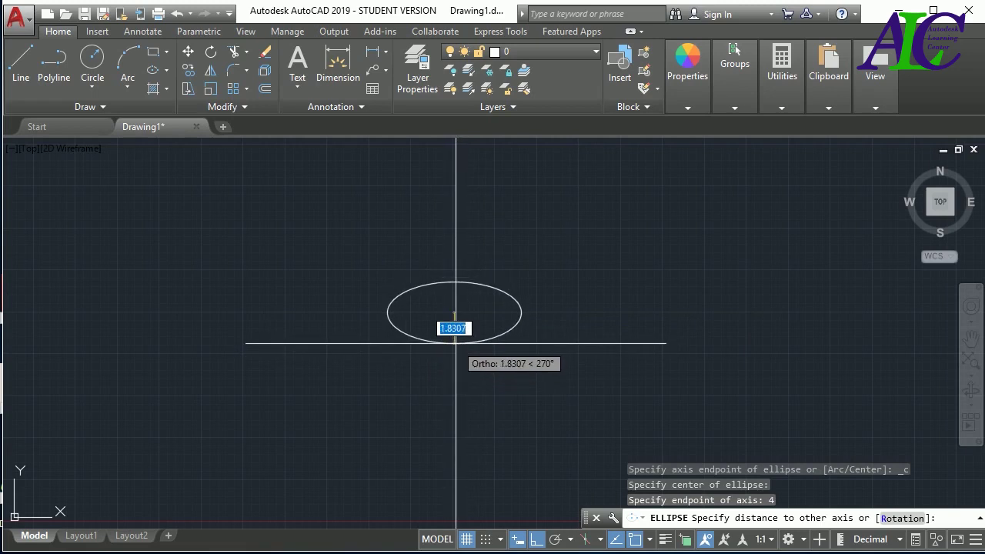
pyautogui.write('2')
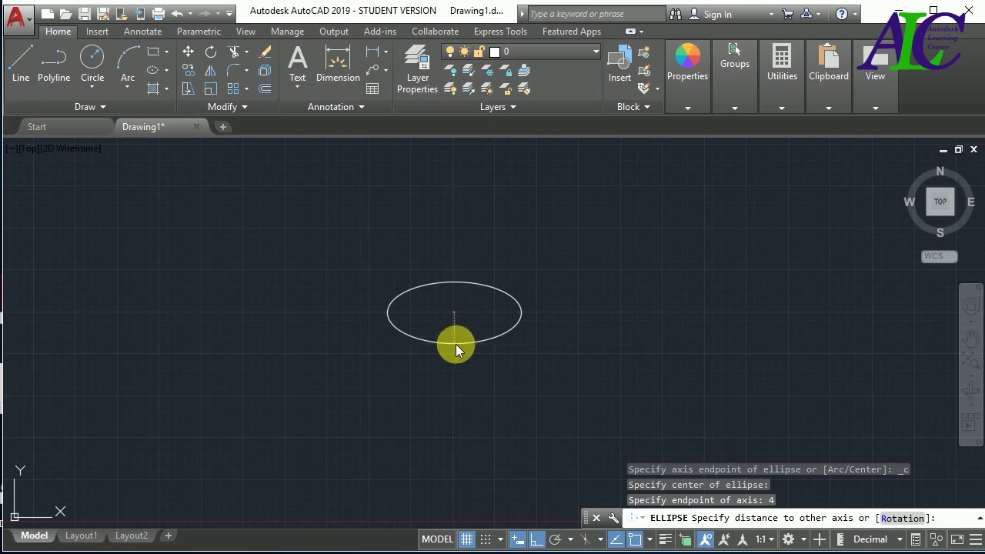
pyautogui.press('Return')
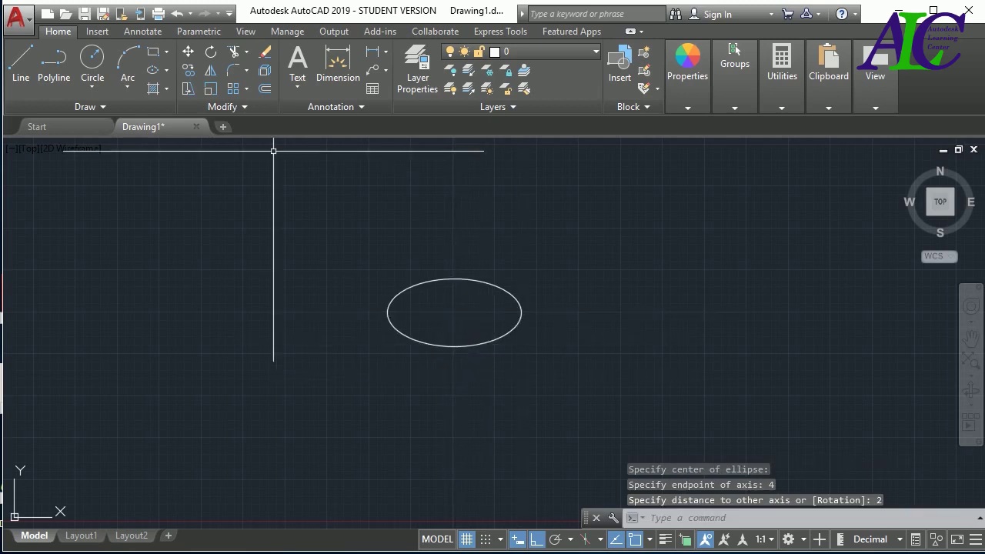
# - Start a line at the ellipse centre, then cancel it
pyautogui.click(28, 61)
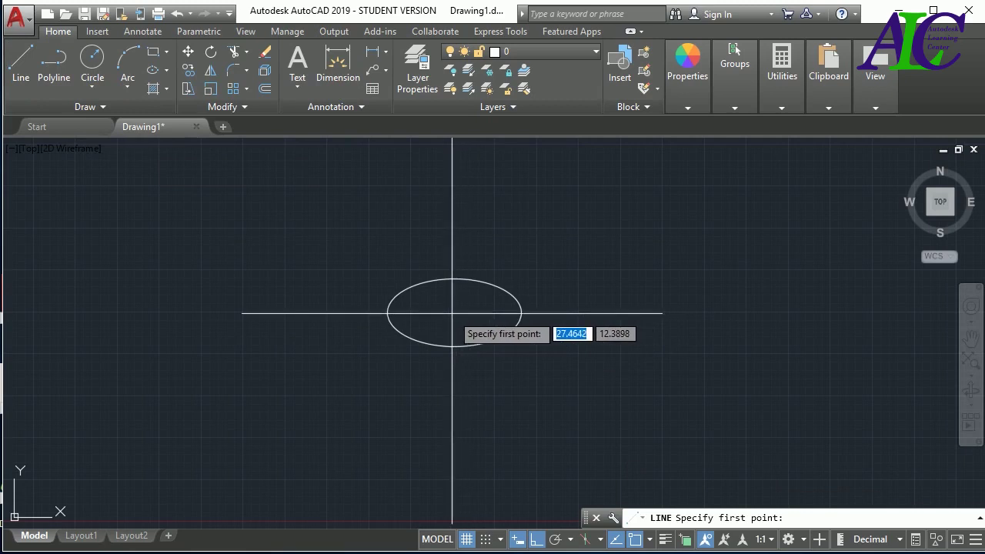
pyautogui.click(454, 313)
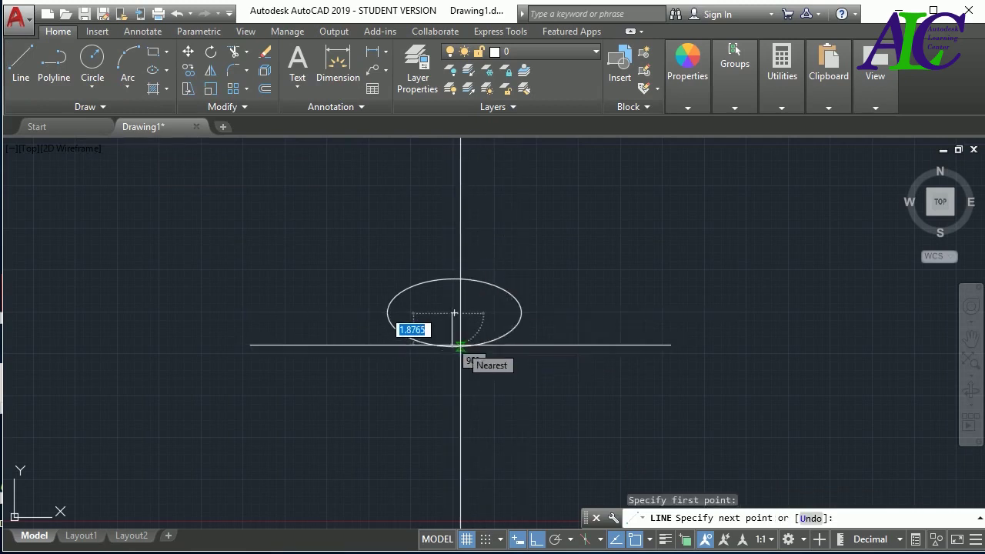
pyautogui.press('Escape')
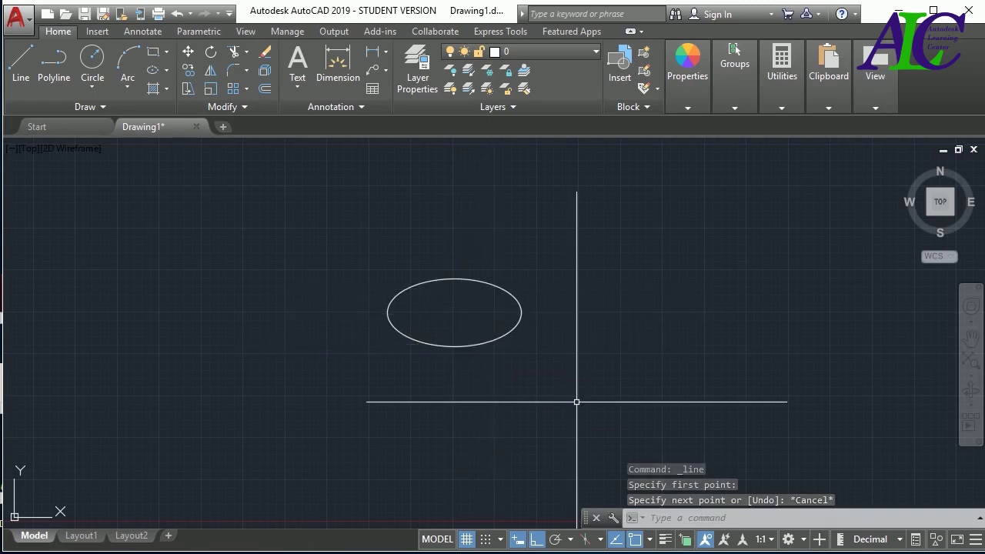
# - Turn on Endpoint, Midpoint, Center, Intersection, Perpendicular and Nearest object snaps using OS
pyautogui.write('o')
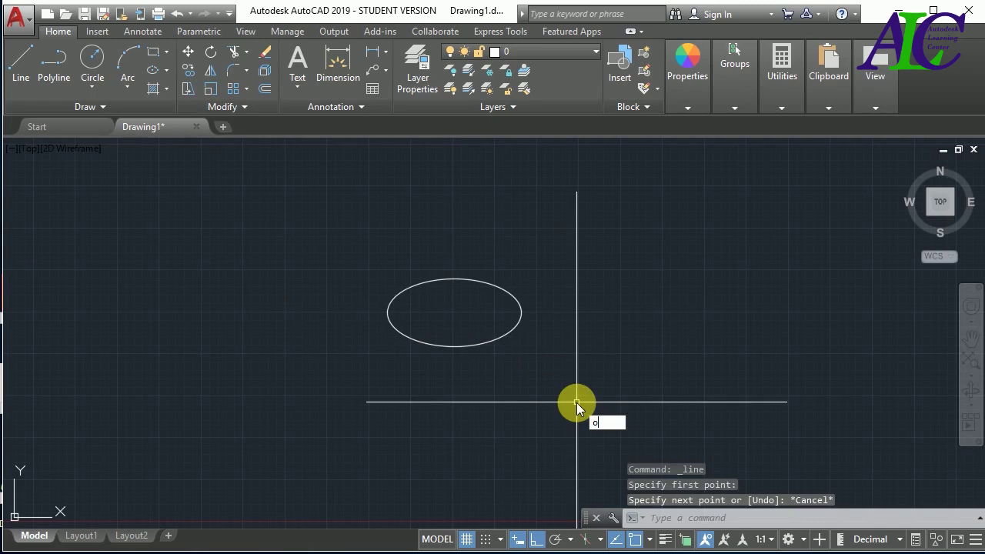
pyautogui.write('s')
pyautogui.press('Return')
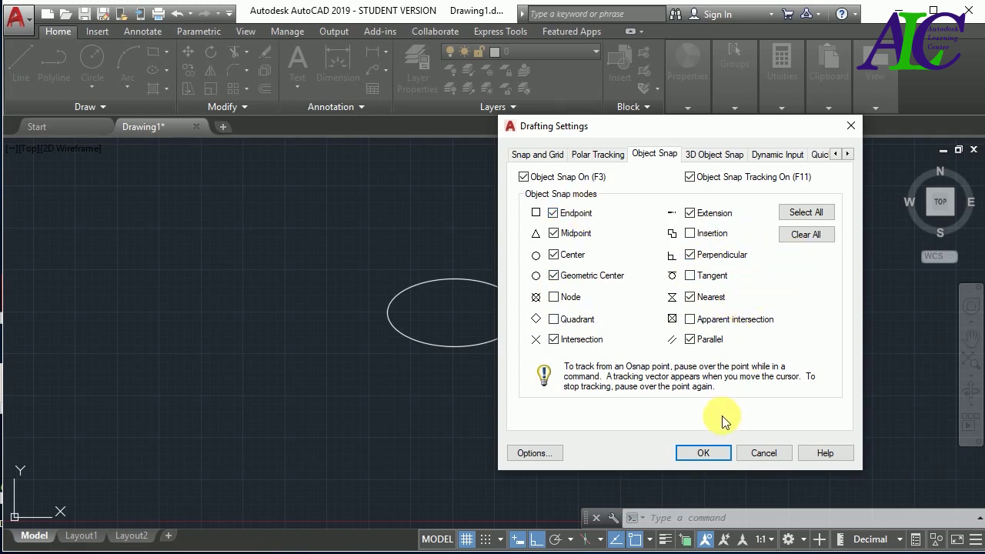
pyautogui.click(702, 455)
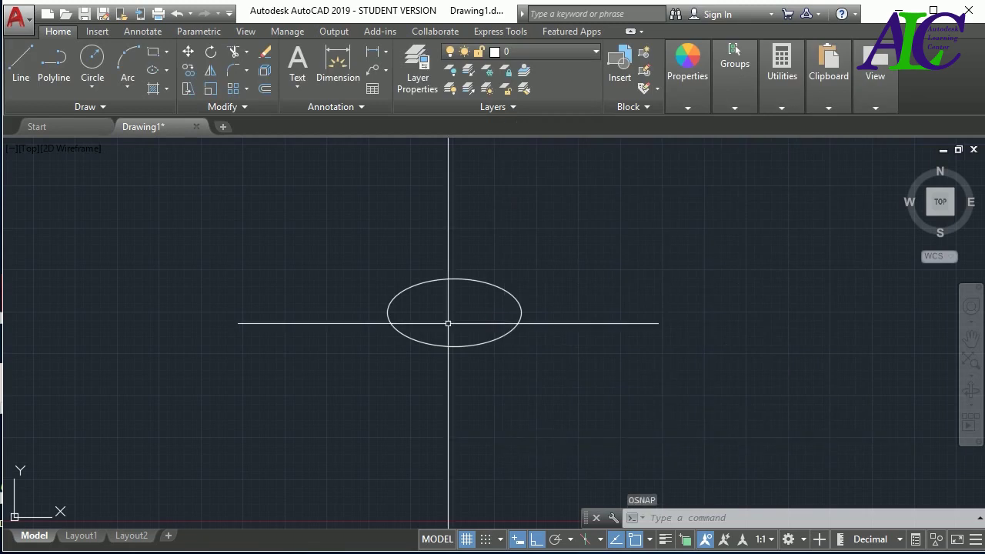
# - Draw a vertical line and a horizontal line crossing it, left of the ellipse
pyautogui.click(20, 71)
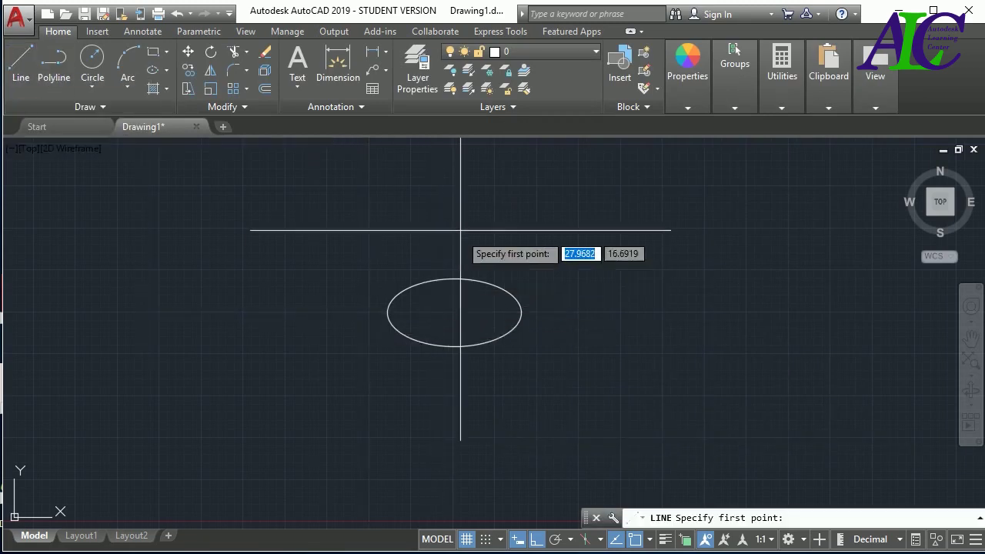
pyautogui.click(191, 242)
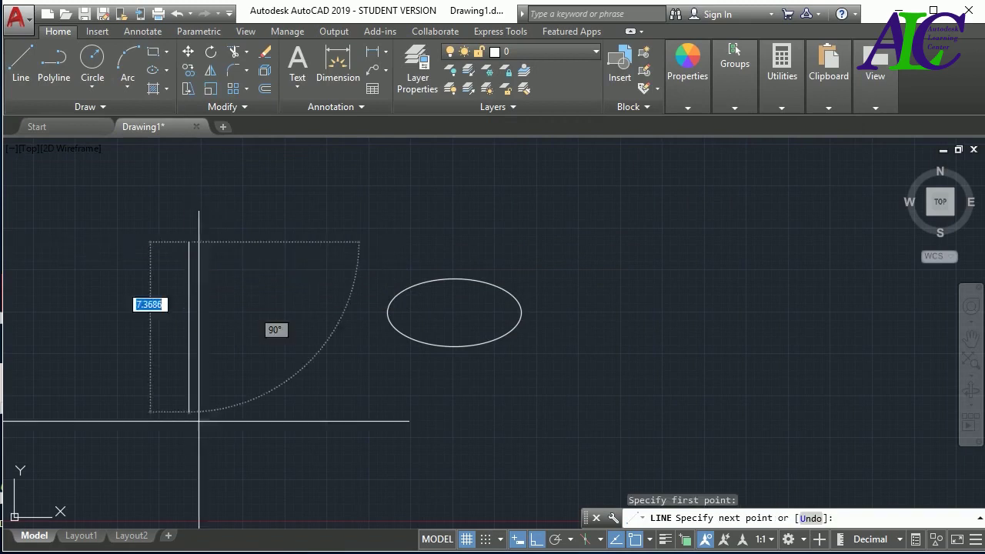
pyautogui.click(190, 459)
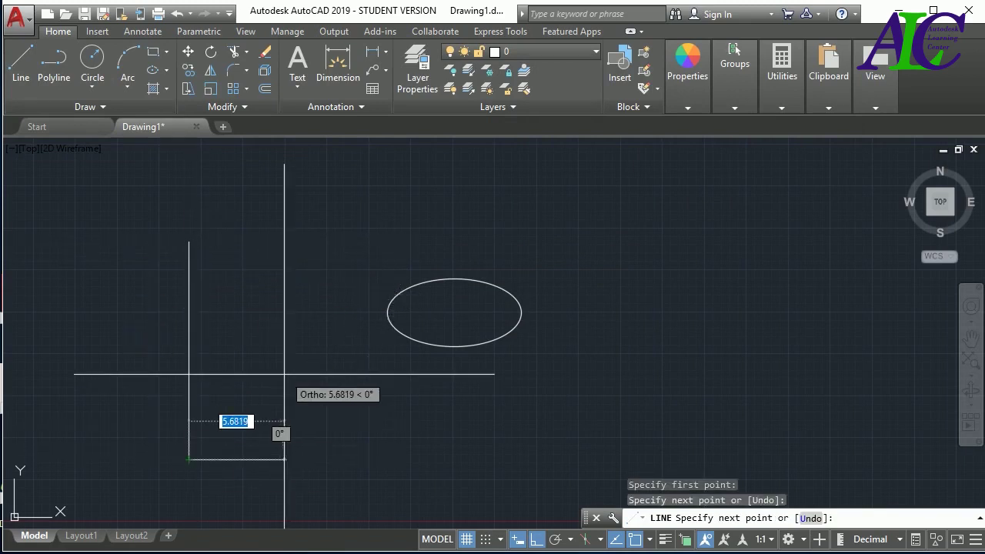
pyautogui.press('Escape')
pyautogui.press('Return')
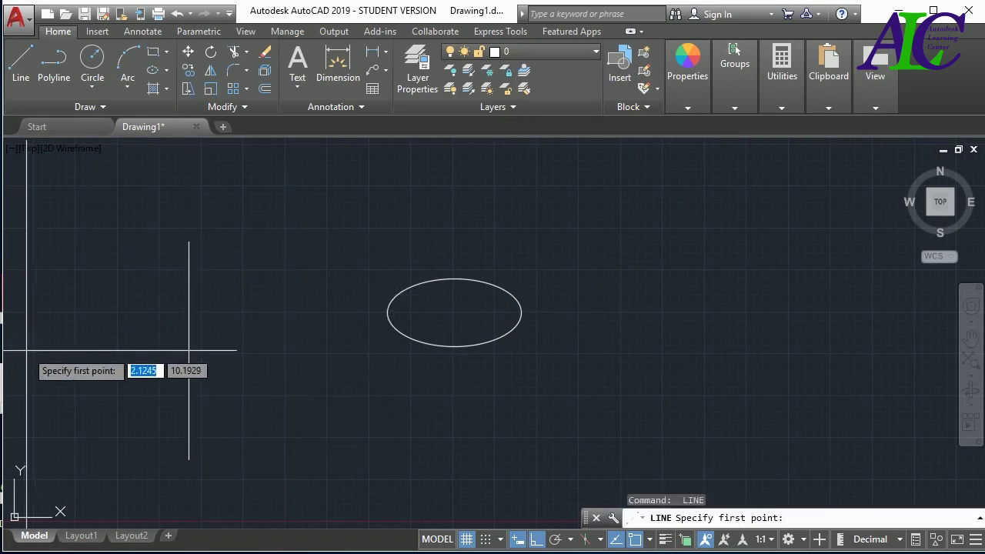
pyautogui.click(27, 350)
pyautogui.click(359, 351)
pyautogui.press('Return')
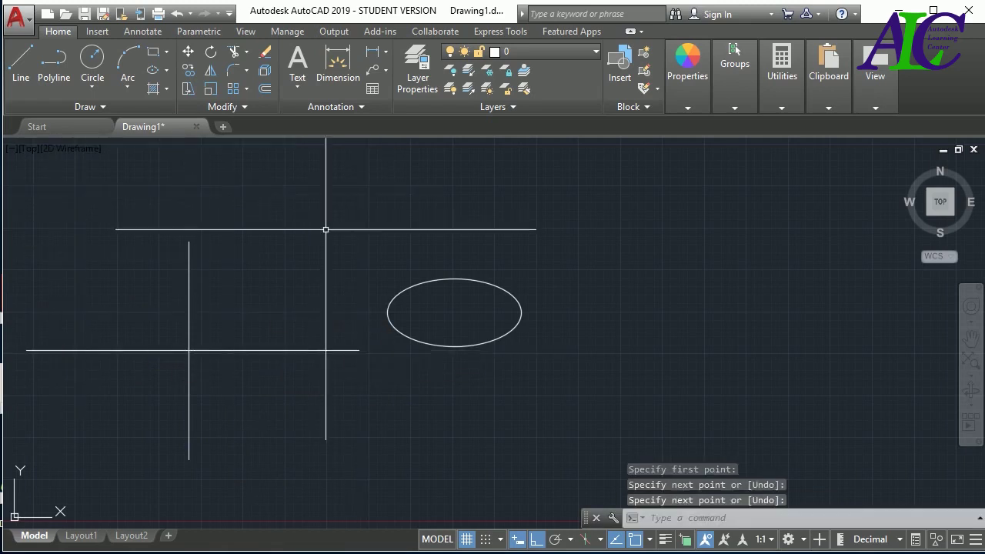
# - Draw a centre ellipse at the line intersection with half-axes of 6 and 3
pyautogui.click(168, 72)
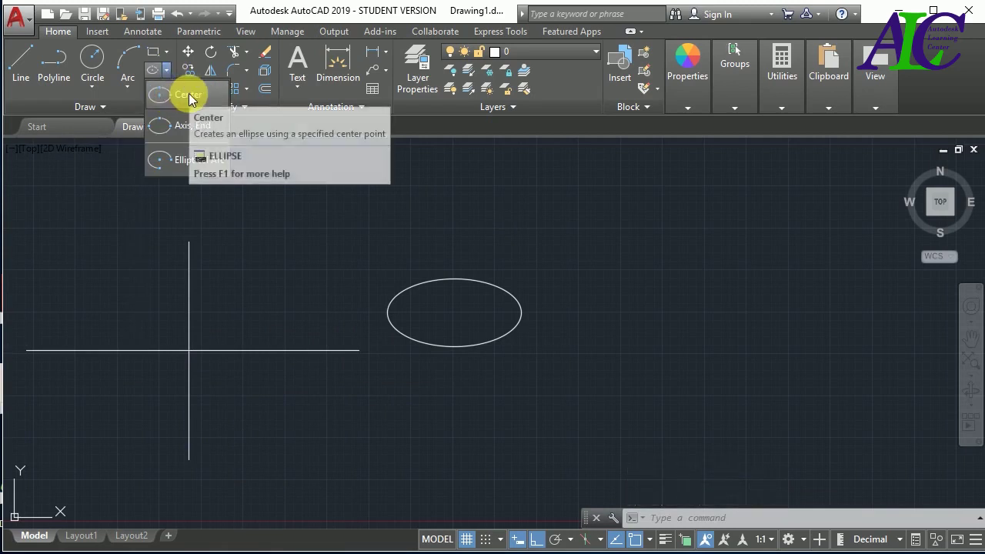
pyautogui.click(189, 93)
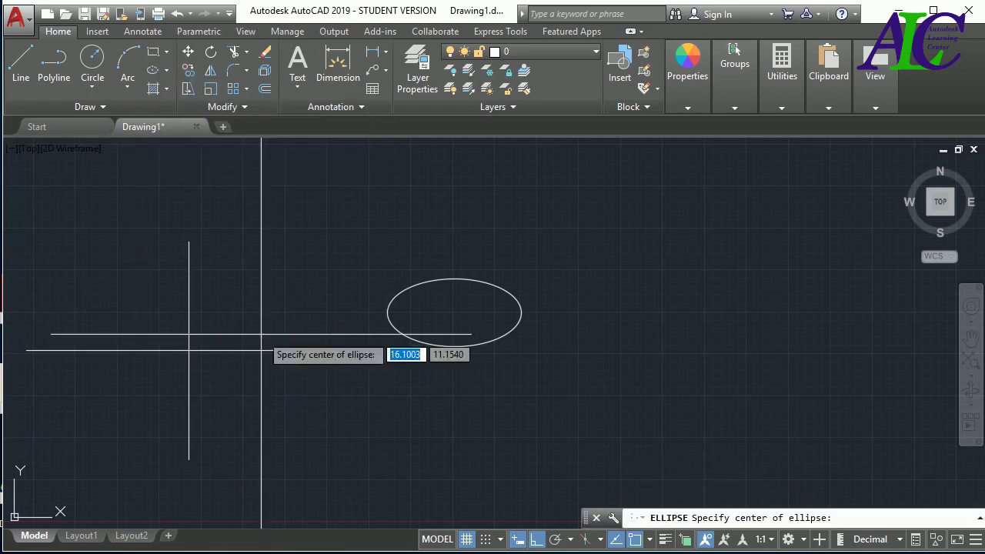
pyautogui.click(188, 352)
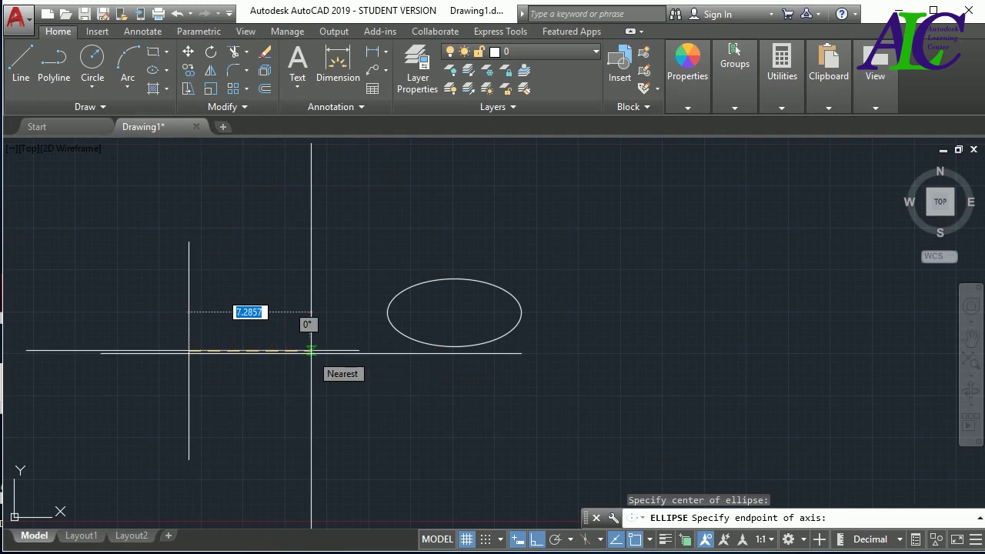
pyautogui.write('6')
pyautogui.press('Return')
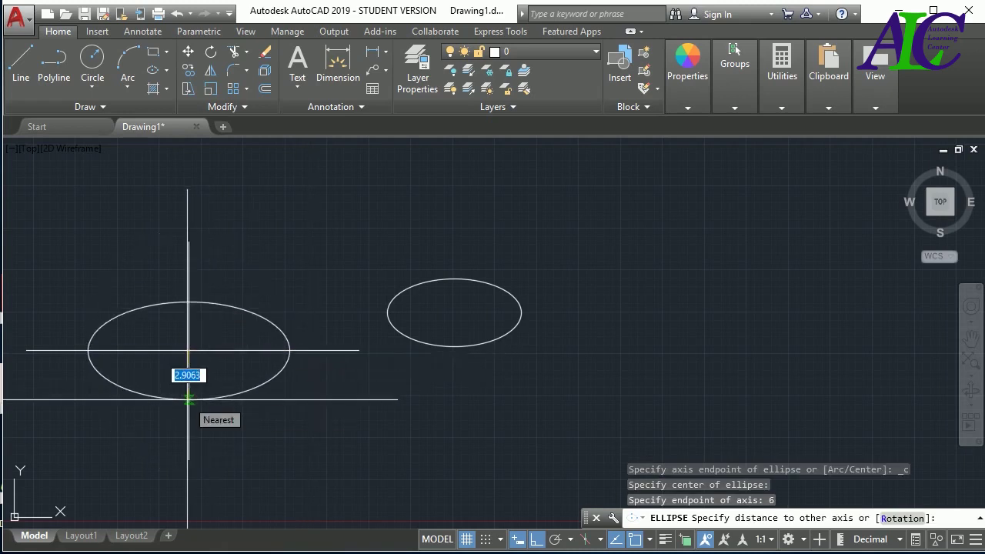
pyautogui.write('3')
pyautogui.press('Return')
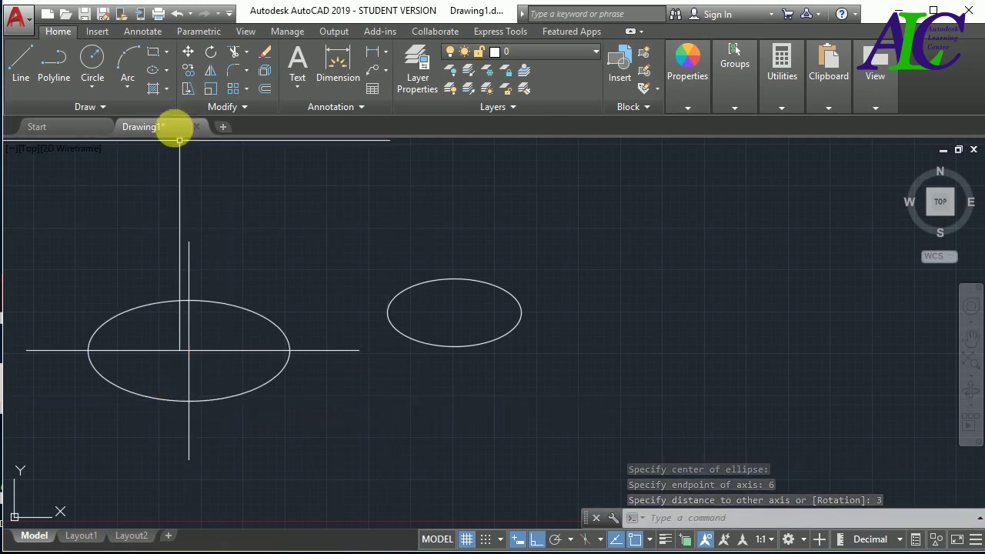
pyautogui.click(166, 70)
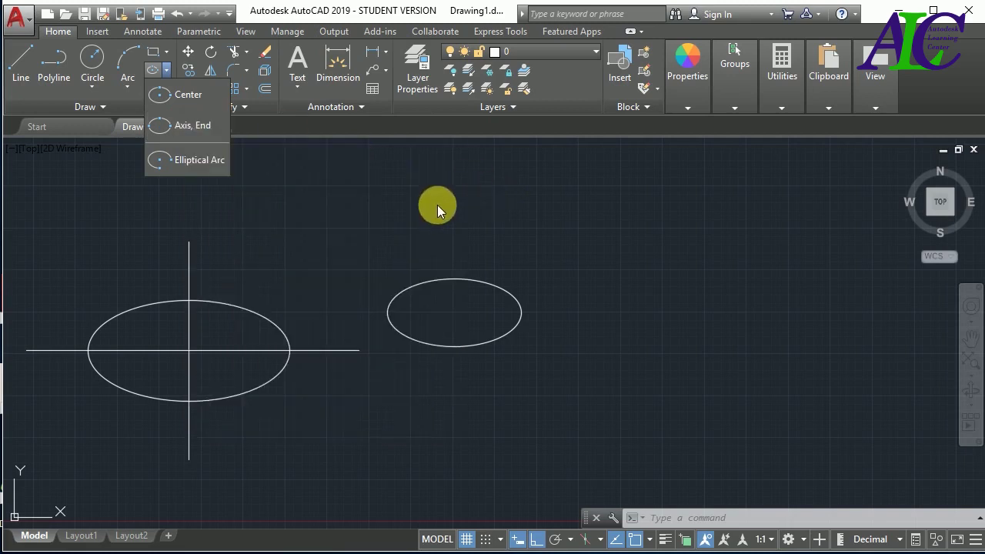
# - Draw an axis-endpoint ellipse from the small ellipse's left edge to the vertical line, other-axis 3
pyautogui.click(437, 205)
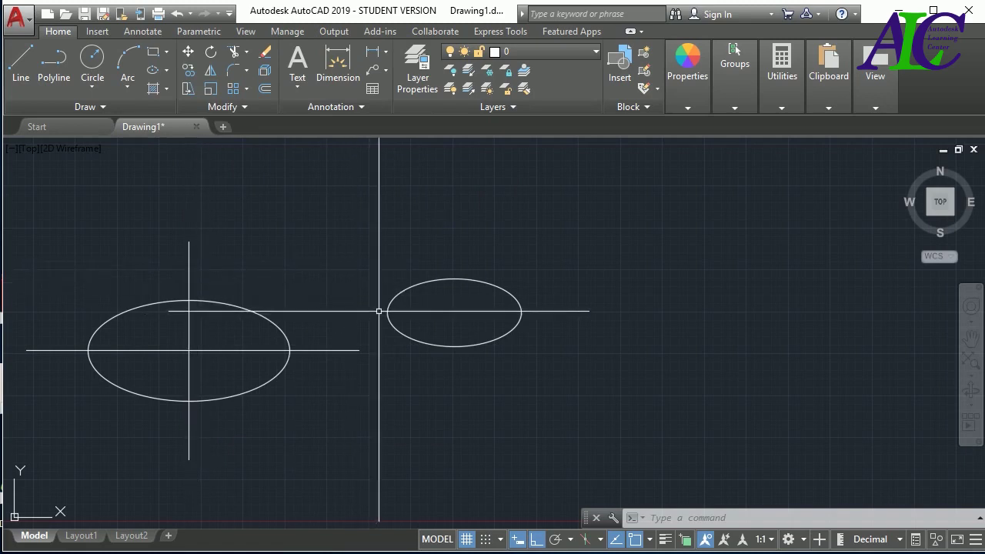
pyautogui.click(166, 71)
pyautogui.click(184, 125)
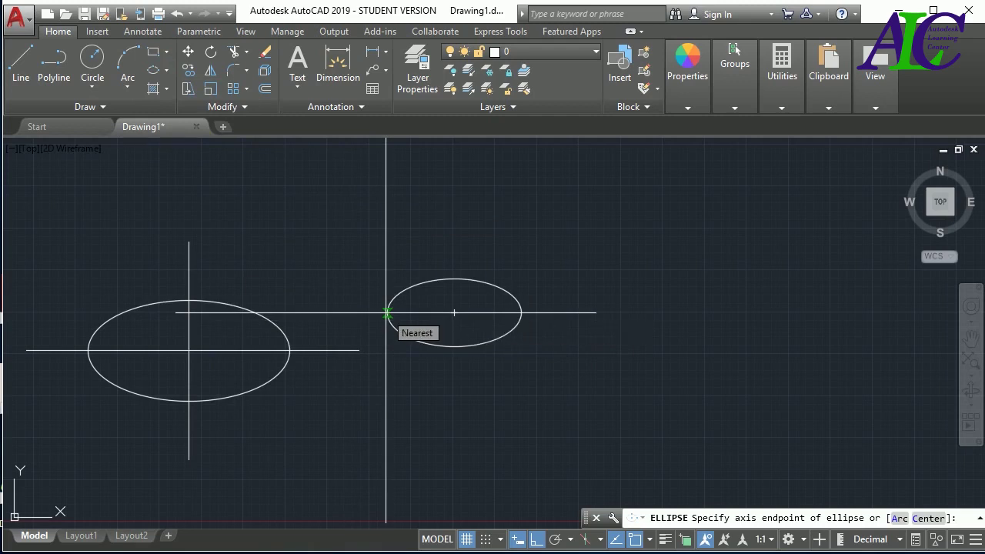
pyautogui.click(386, 312)
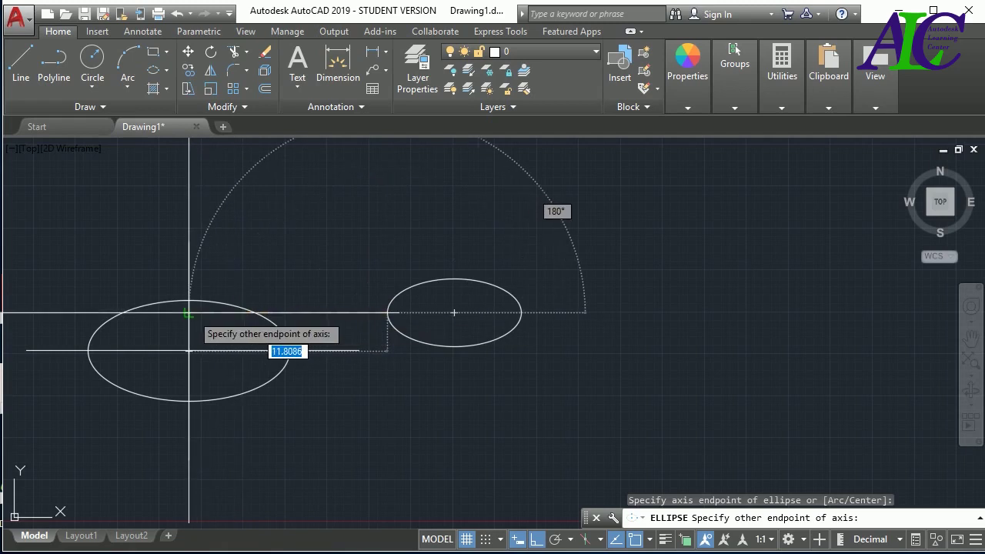
pyautogui.click(188, 312)
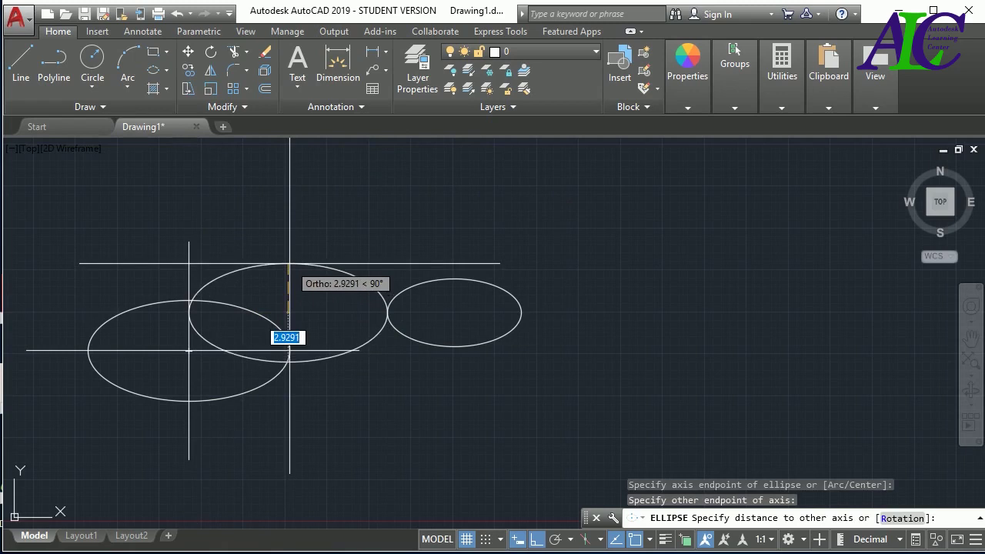
pyautogui.write('3')
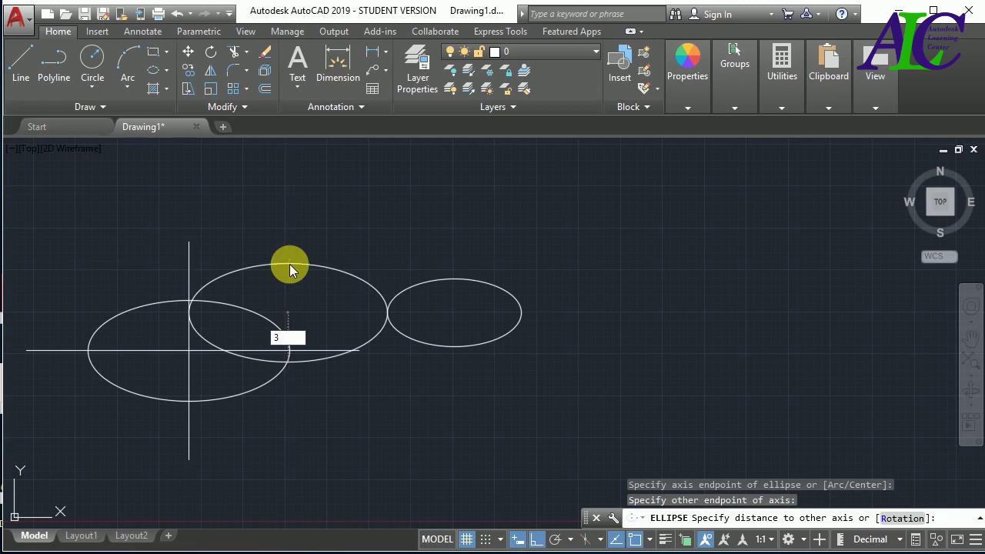
pyautogui.press('Return')
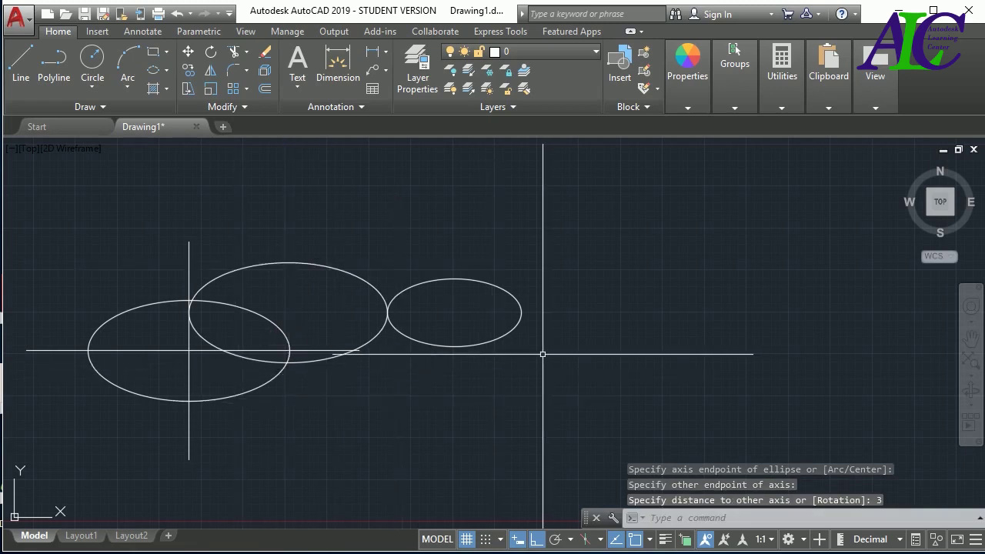
pyautogui.moveTo(544, 354); pyautogui.dragTo(319, 343, button='middle')
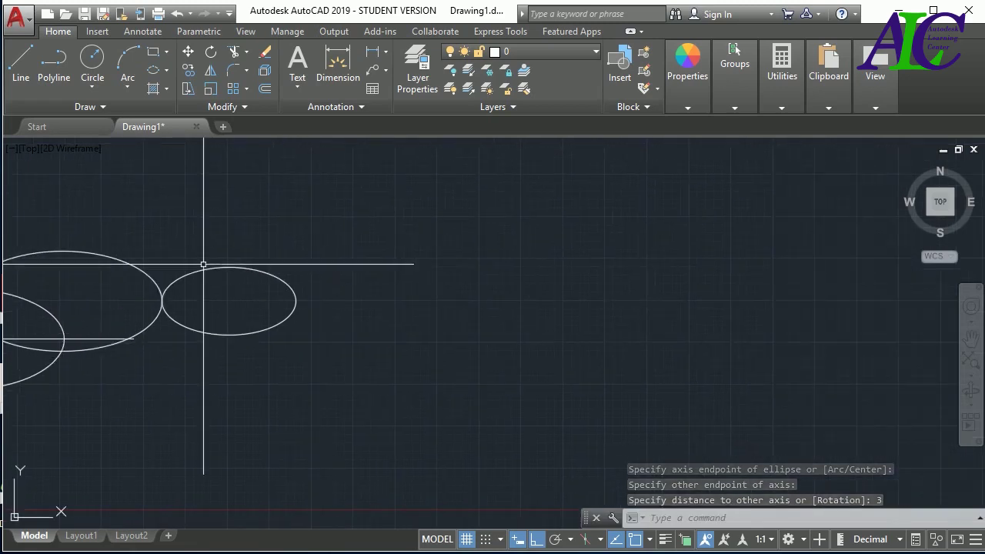
# - Draw an elliptical arc with a 12 axis and 2 other axis, Ortho off, ending at 270°
pyautogui.click(165, 71)
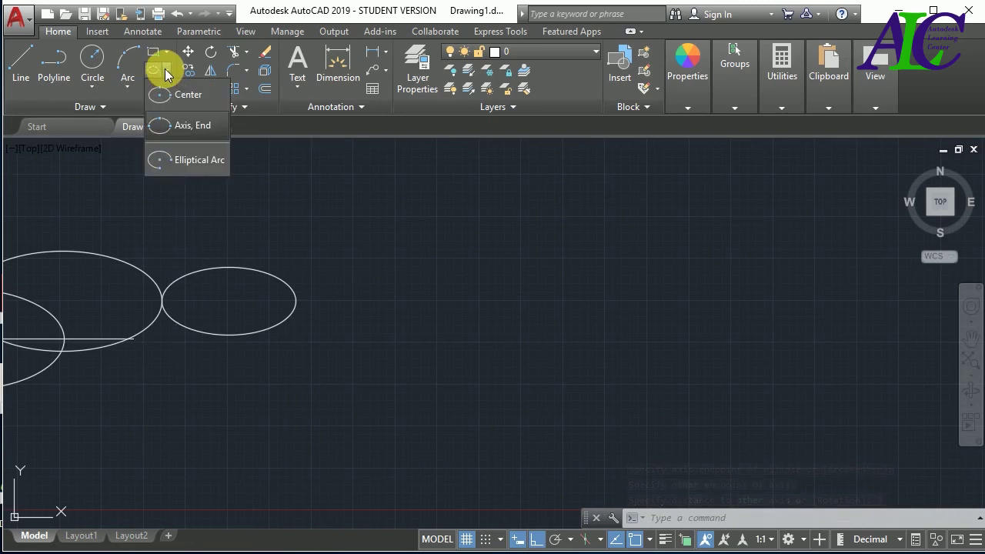
pyautogui.click(195, 159)
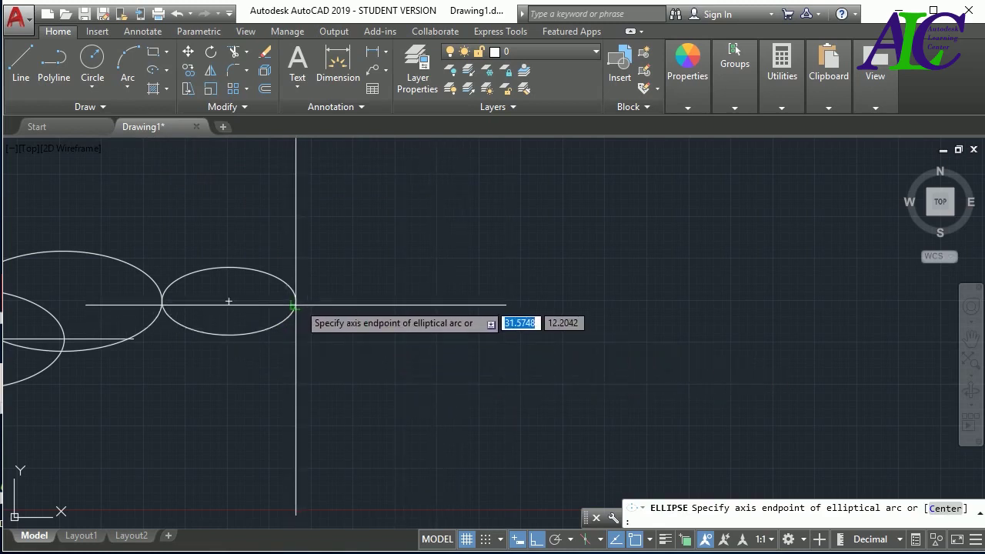
pyautogui.click(354, 343)
pyautogui.write('12')
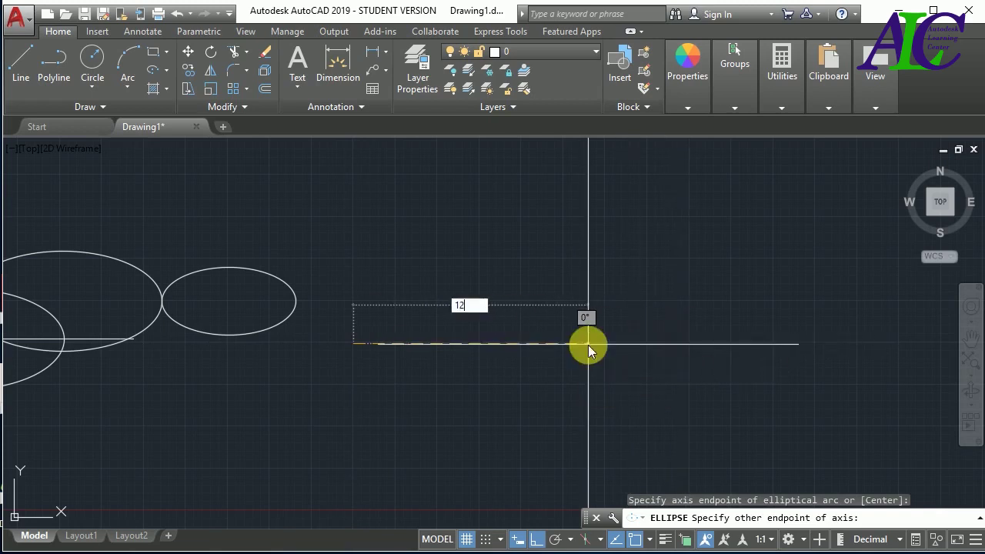
pyautogui.press('Return')
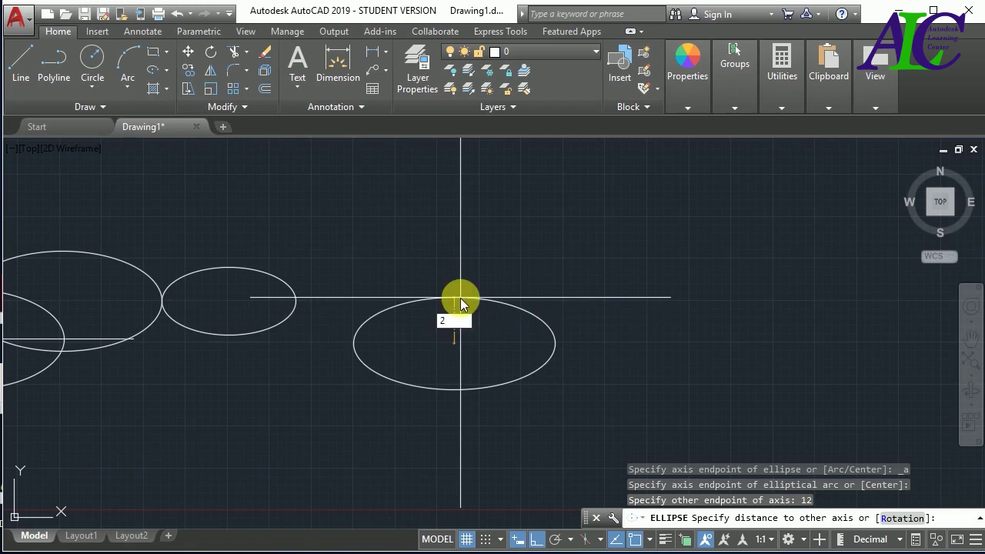
pyautogui.press('Return')
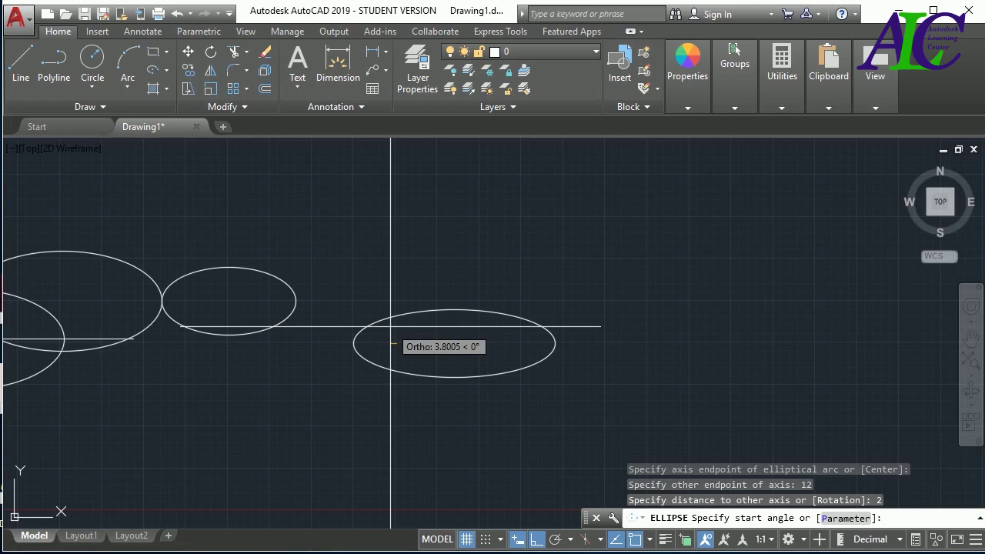
pyautogui.press('F8')
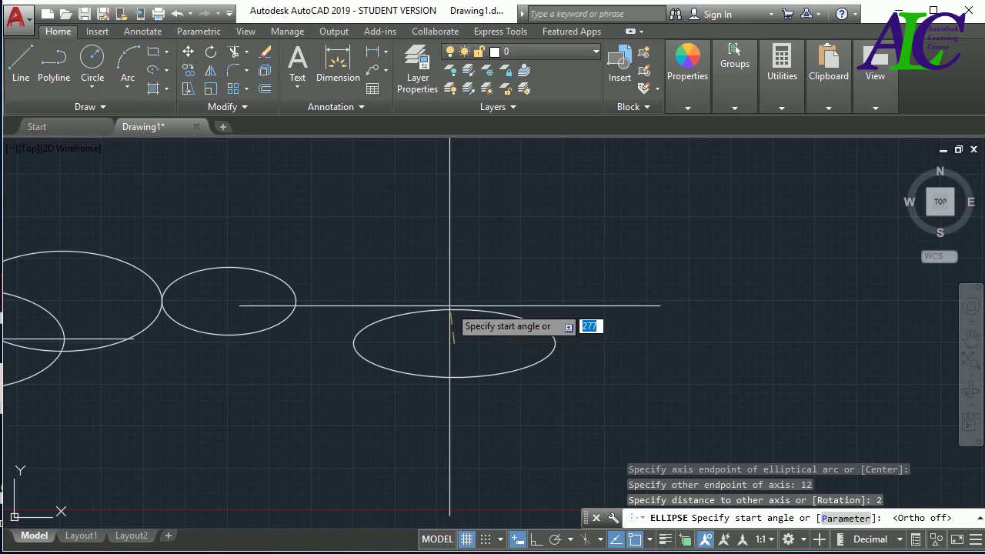
pyautogui.click(354, 343)
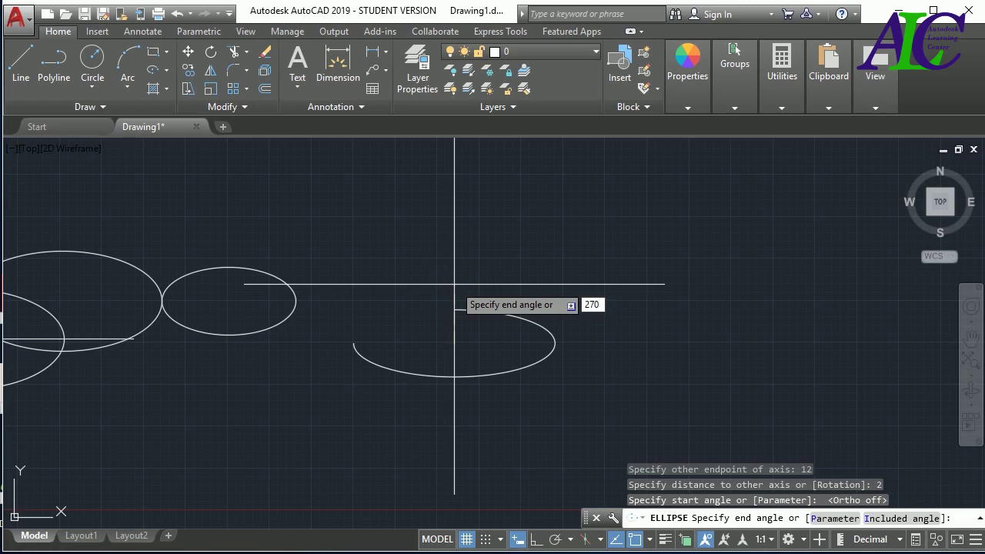
pyautogui.click(454, 284)
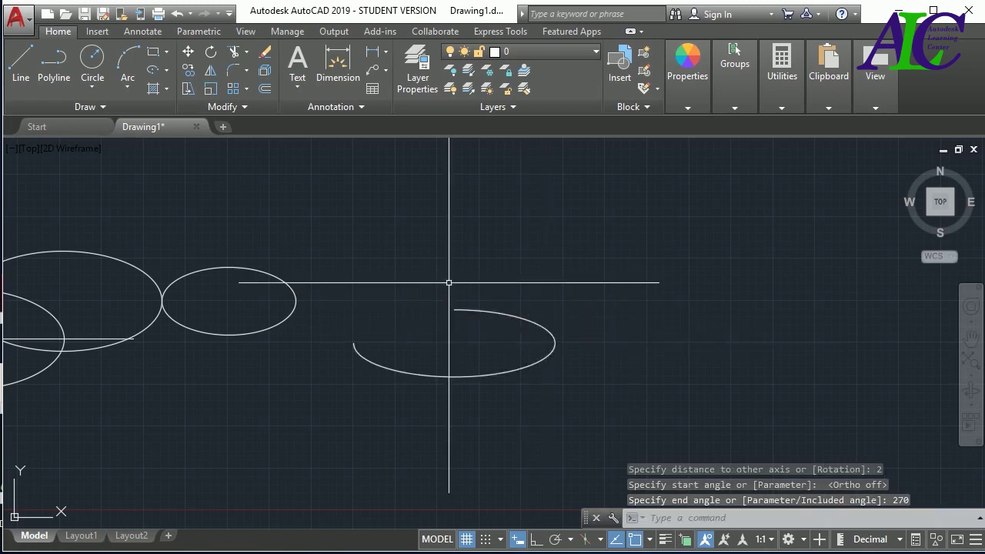
# - Draw another elliptical arc to the upper right: axis 12, other axis 3, from 45° to 270°
pyautogui.click(158, 89)
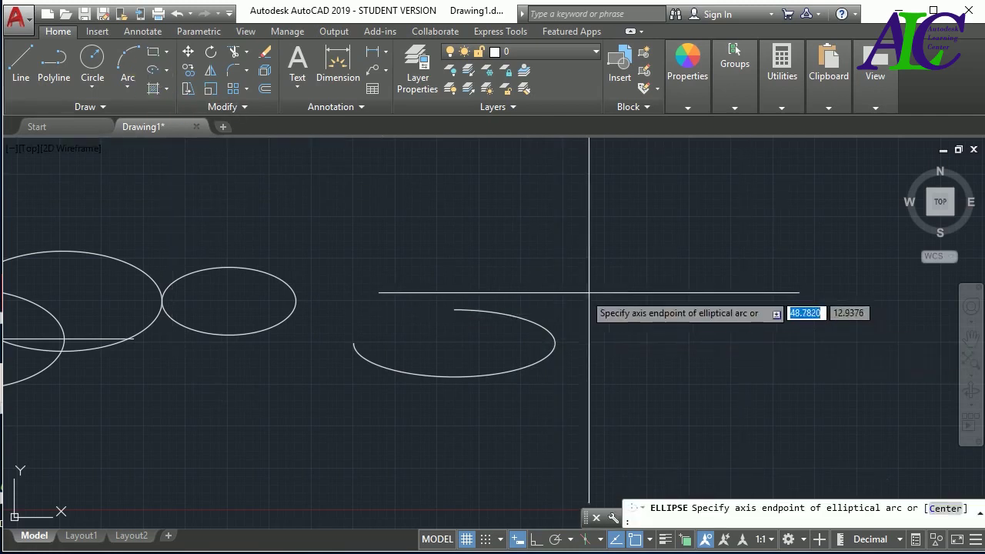
pyautogui.click(772, 260)
pyautogui.write('12')
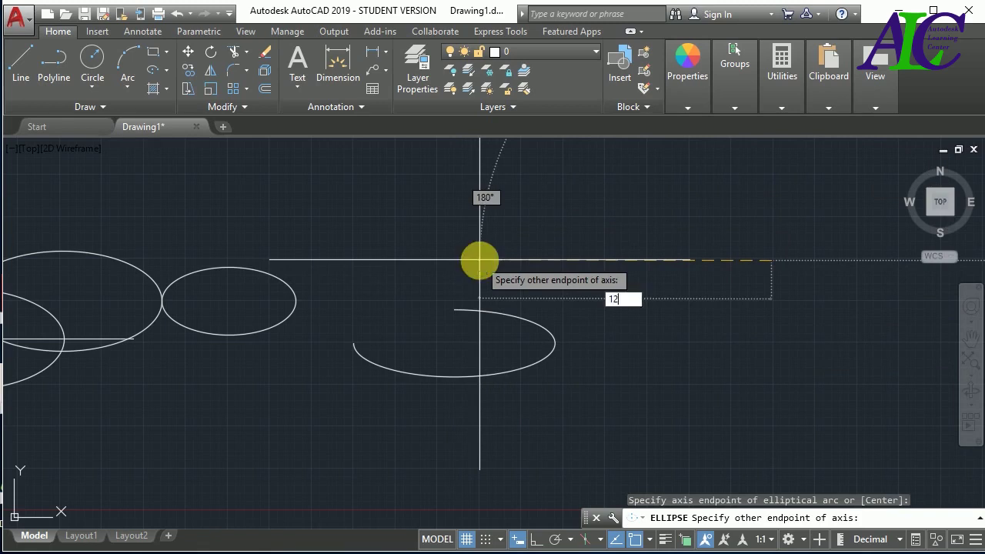
pyautogui.press('Return')
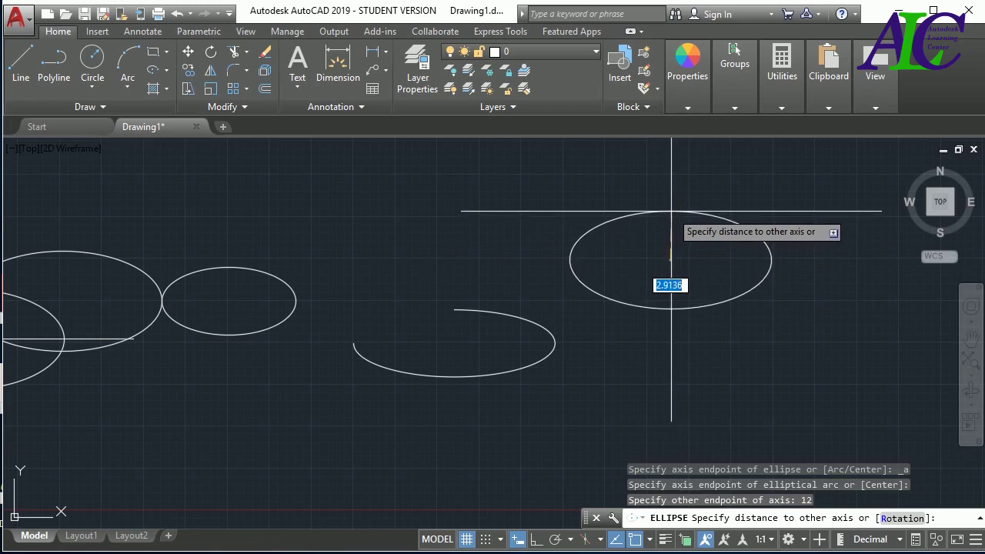
pyautogui.write('3')
pyautogui.press('Return')
pyautogui.write('45')
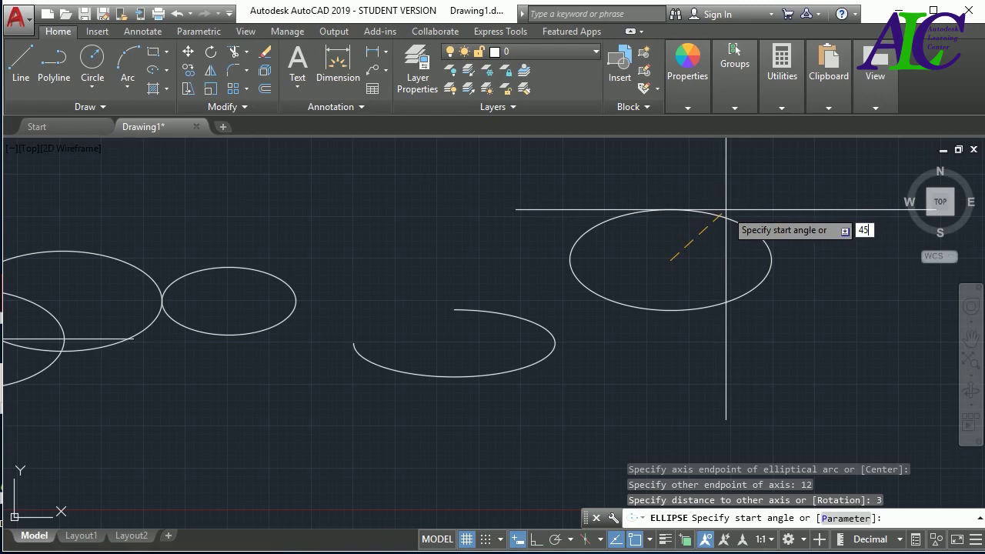
pyautogui.press('Return')
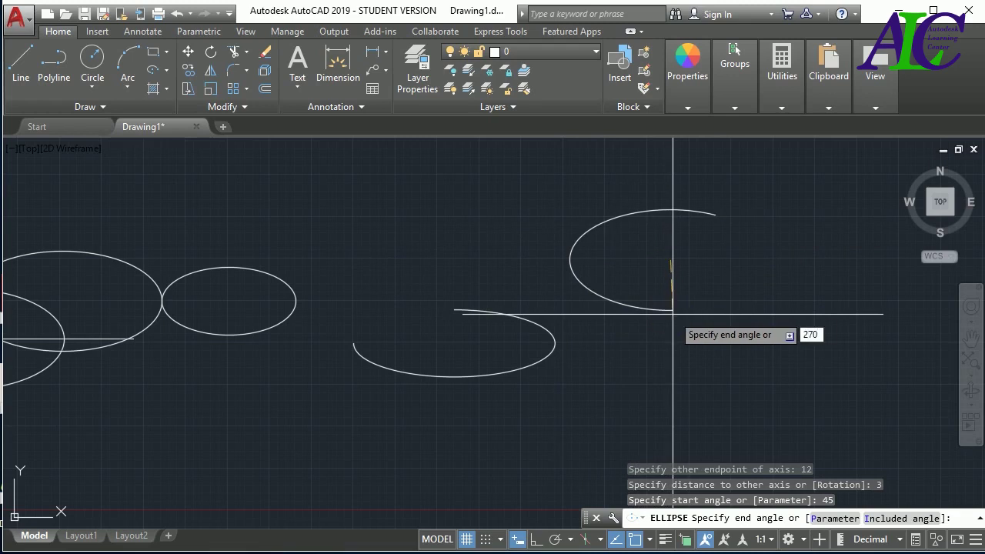
pyautogui.press('Return')
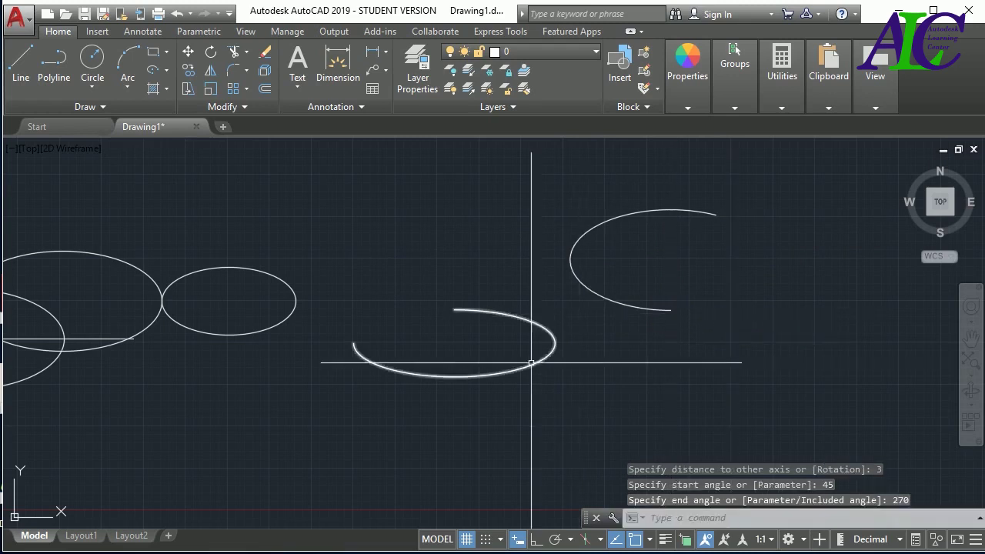
pyautogui.scroll(-2, 320, 322)
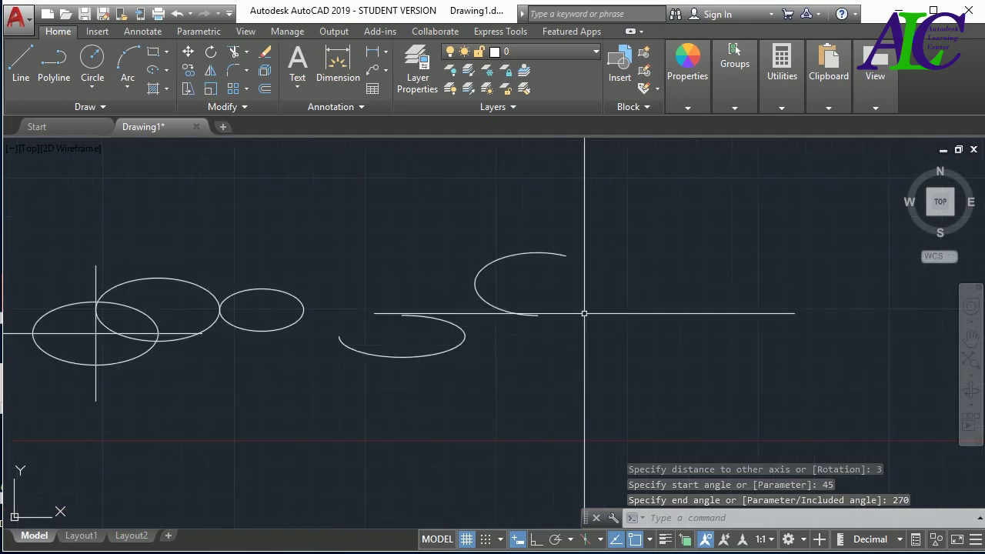
# - Draw a Spline Fit curve through a start point, three peaks, two valleys and an end point
pyautogui.moveTo(536, 314); pyautogui.dragTo(365, 320, button='middle')
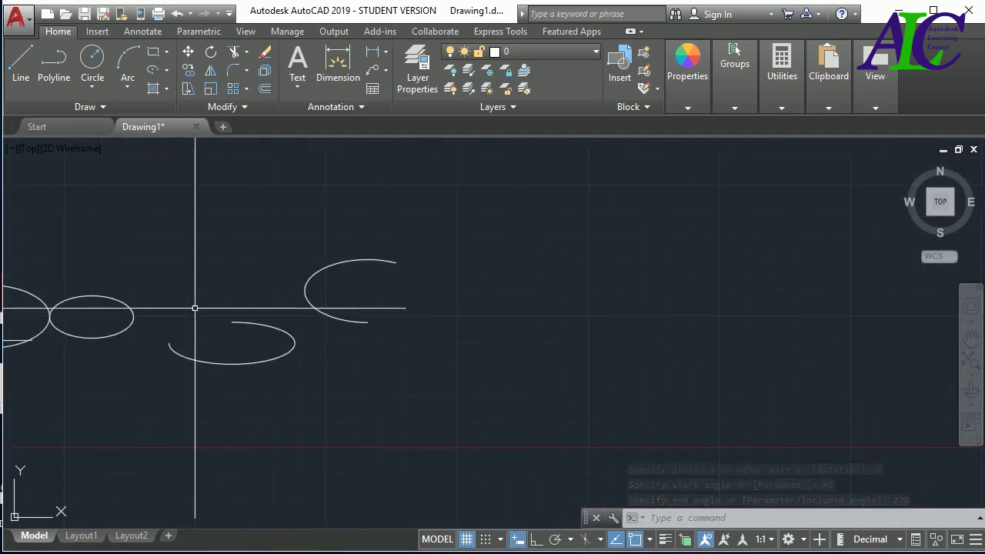
pyautogui.click(126, 108)
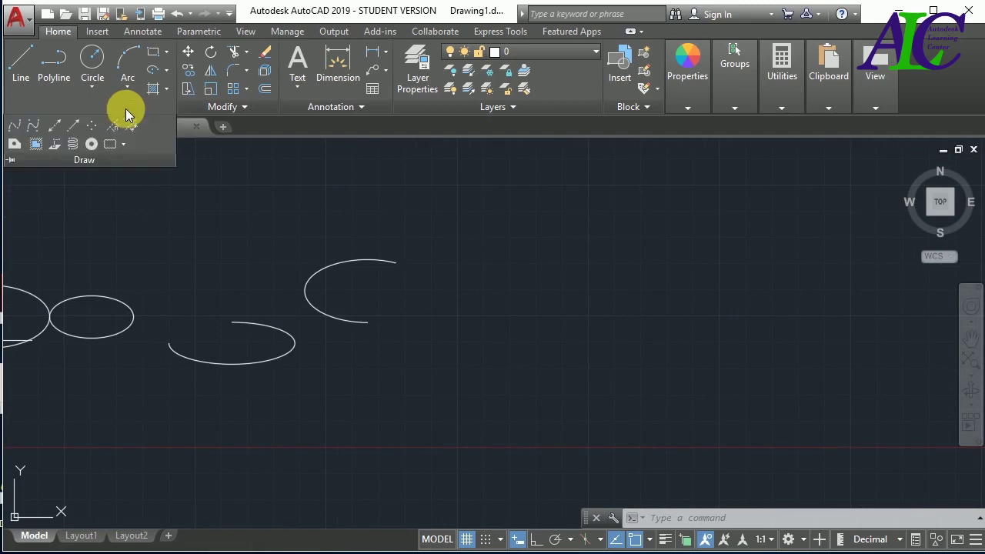
pyautogui.click(17, 127)
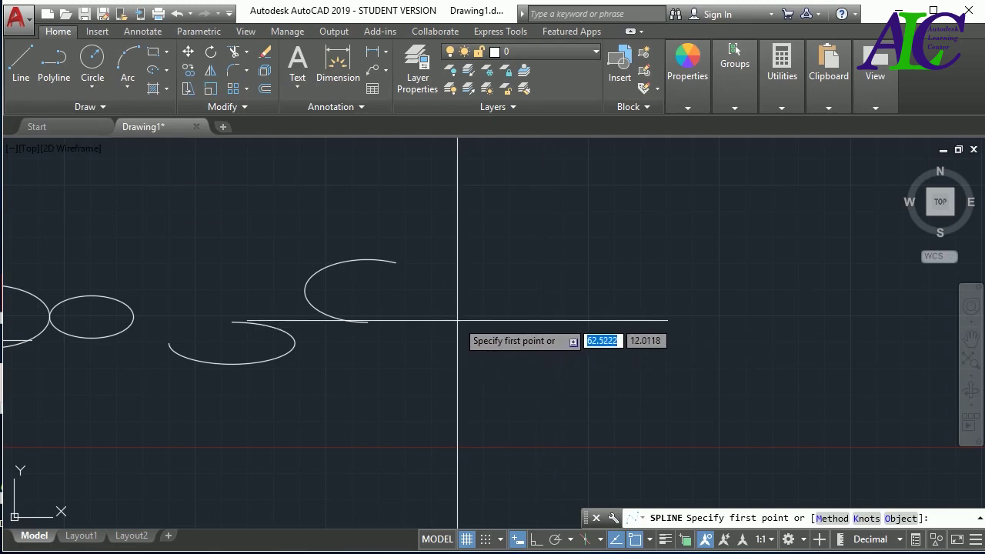
pyautogui.click(458, 318)
pyautogui.click(536, 208)
pyautogui.click(641, 377)
pyautogui.click(714, 217)
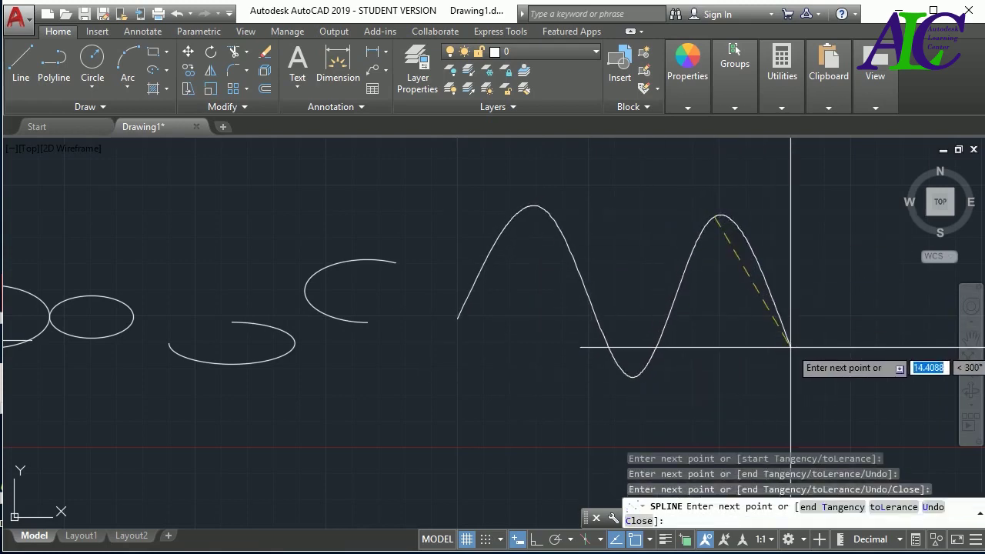
pyautogui.click(796, 345)
pyautogui.click(853, 212)
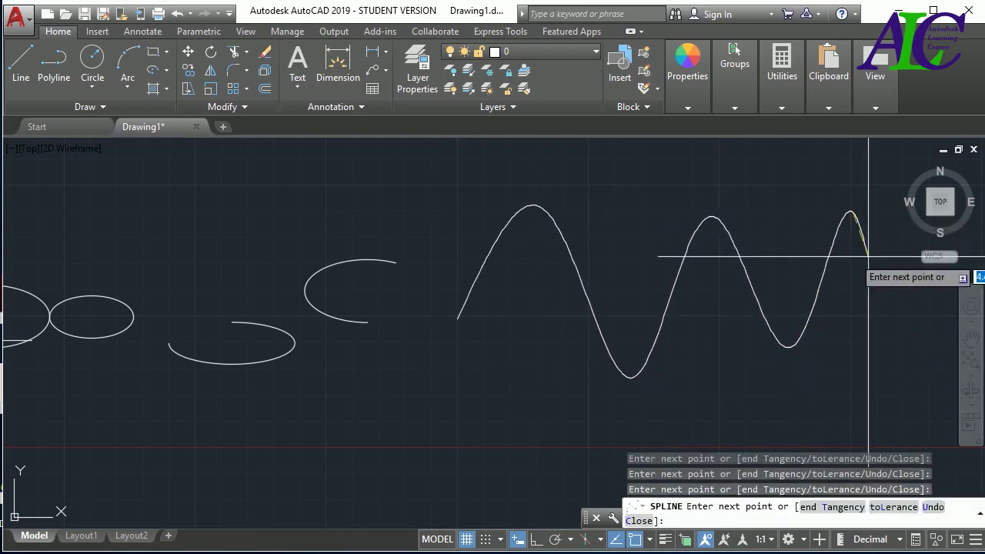
pyautogui.click(876, 335)
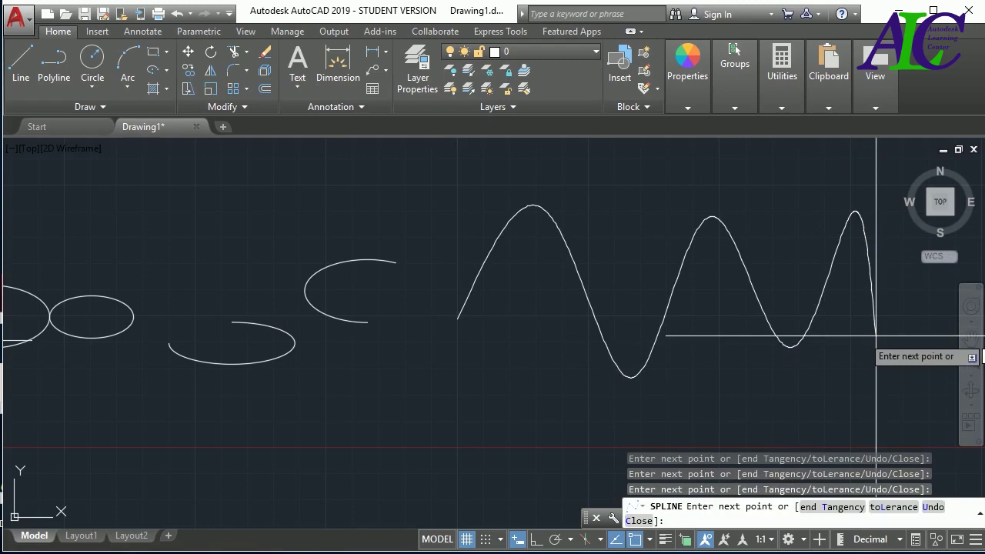
pyautogui.press('Return')
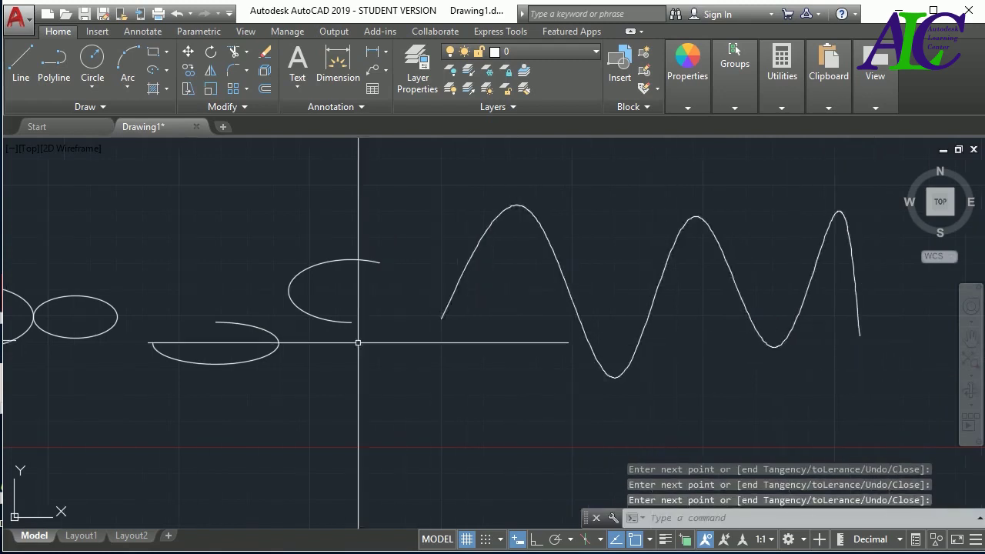
# - Draw a long horizontal axis line in the empty area right of the spline
pyautogui.moveTo(642, 331); pyautogui.dragTo(341, 319, button='middle')
pyautogui.moveTo(546, 299); pyautogui.dragTo(331, 294, button='middle')
pyautogui.moveTo(521, 285); pyautogui.dragTo(213, 292, button='middle')
pyautogui.click(15, 73)
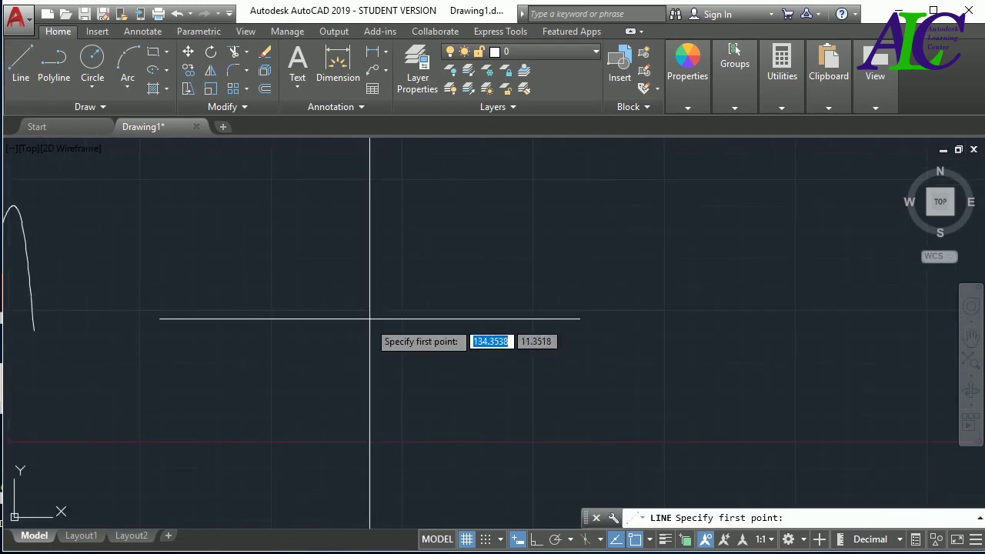
pyautogui.click(271, 312)
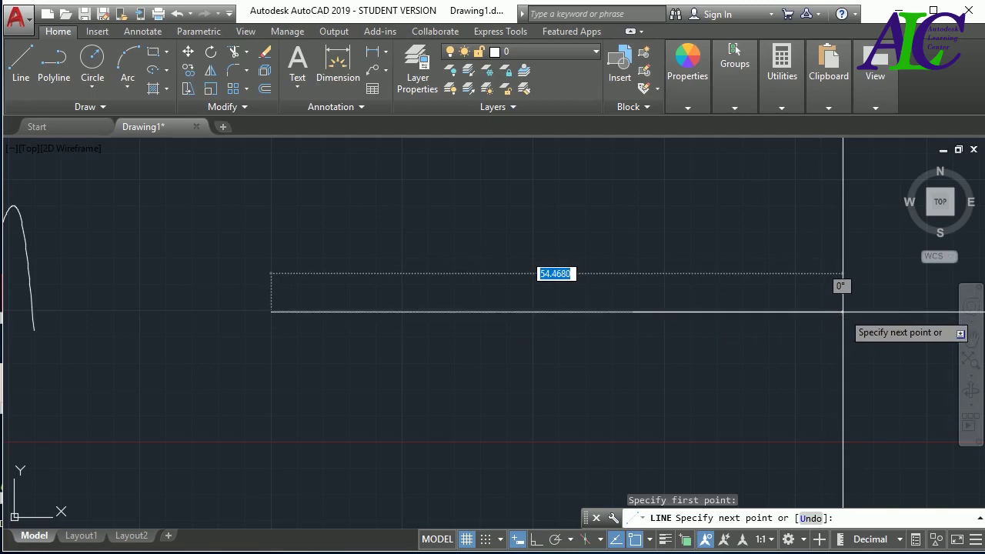
pyautogui.click(843, 311)
pyautogui.press('Escape')
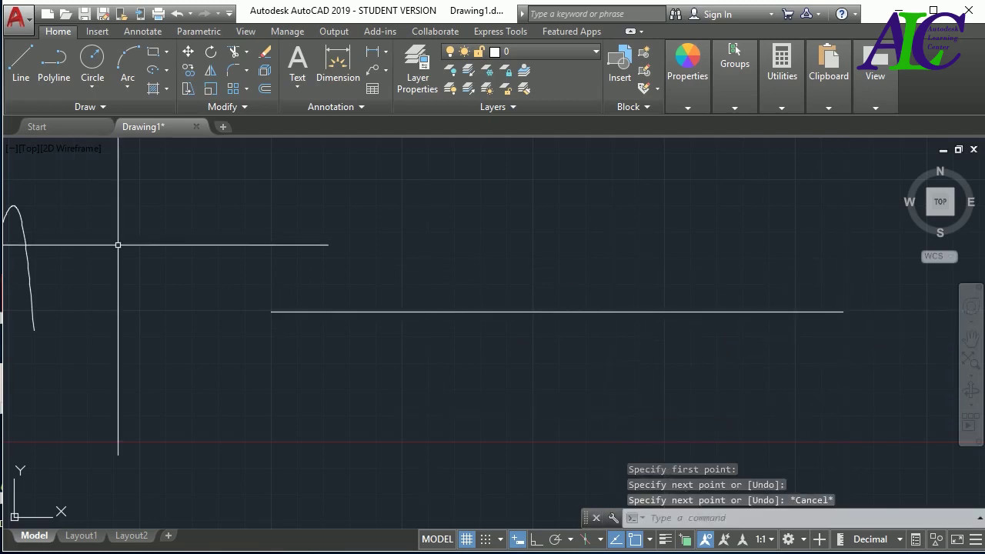
# - Draw a vertical axis line through the horizontal line's left end
pyautogui.press('Return')
pyautogui.click(274, 177)
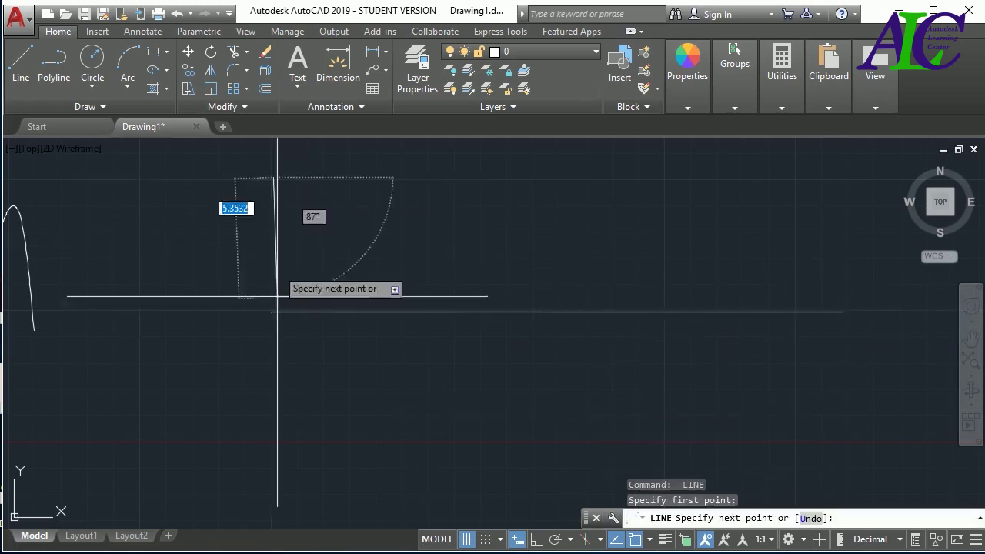
pyautogui.click(271, 470)
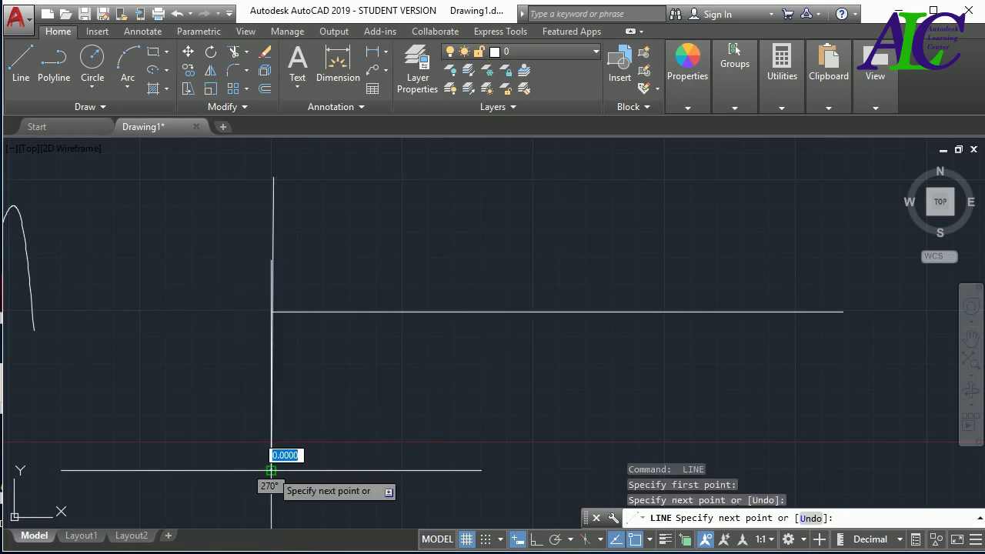
pyautogui.press('Escape')
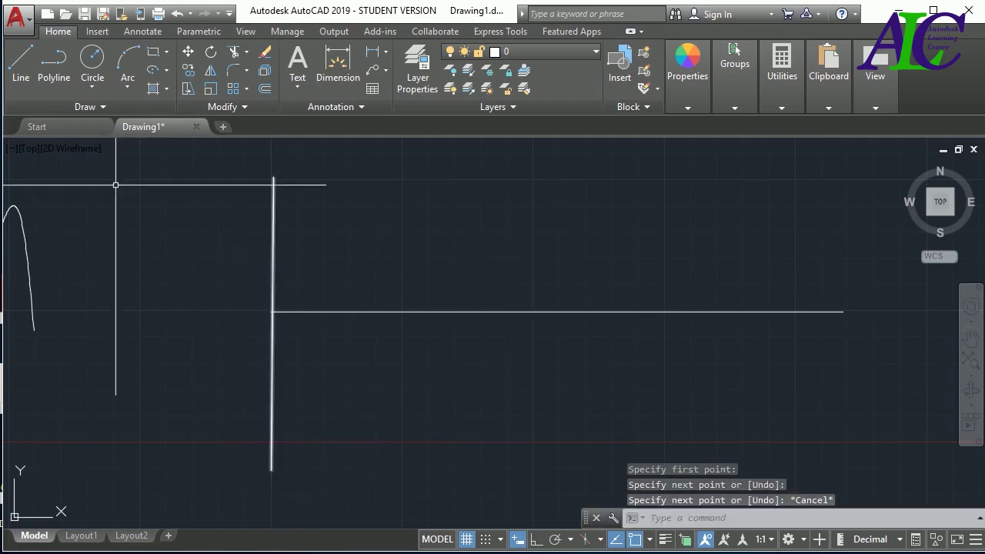
# - Start a spline at the axes' intersection and add a point 10 units at 45°
pyautogui.click(113, 107)
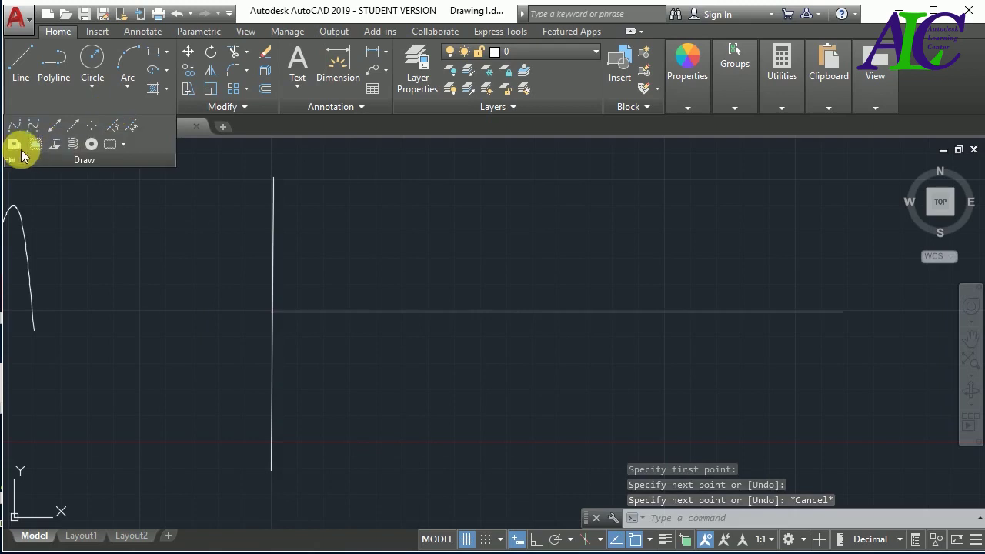
pyautogui.click(13, 125)
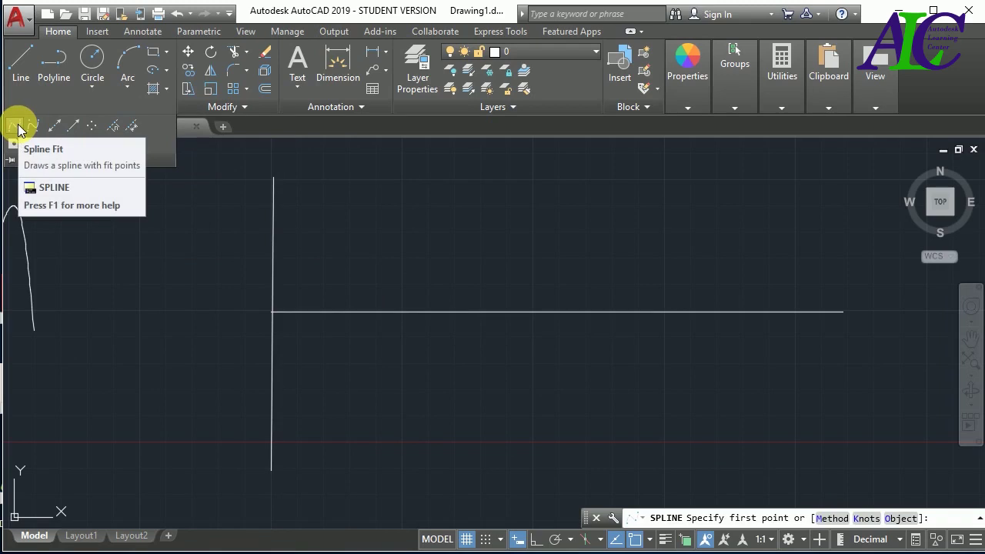
pyautogui.click(272, 312)
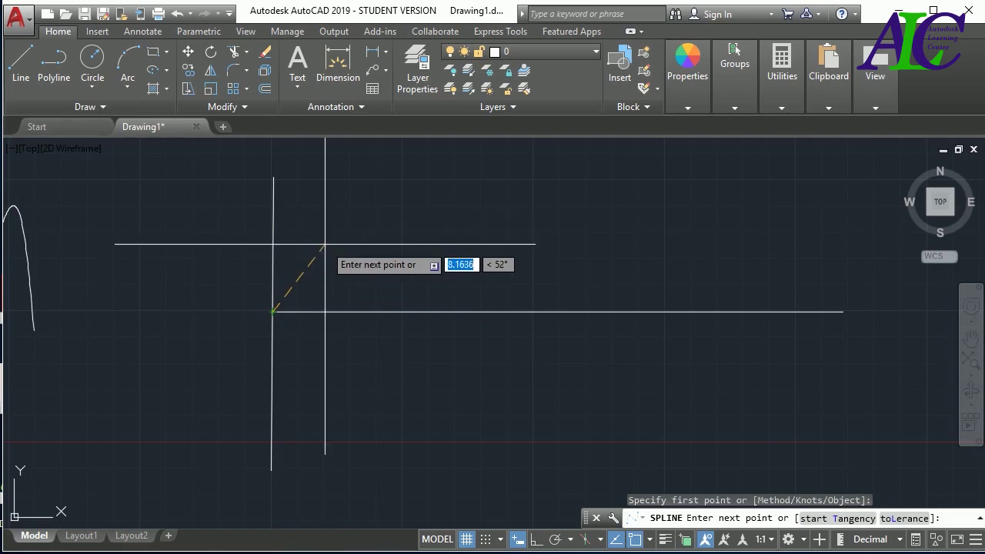
pyautogui.write('10')
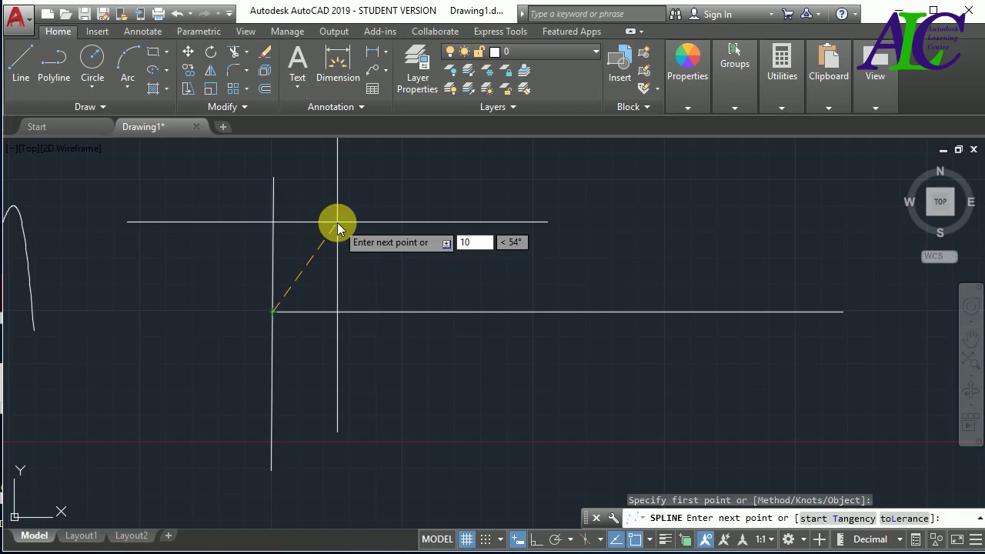
pyautogui.press('Tab')
pyautogui.write('45')
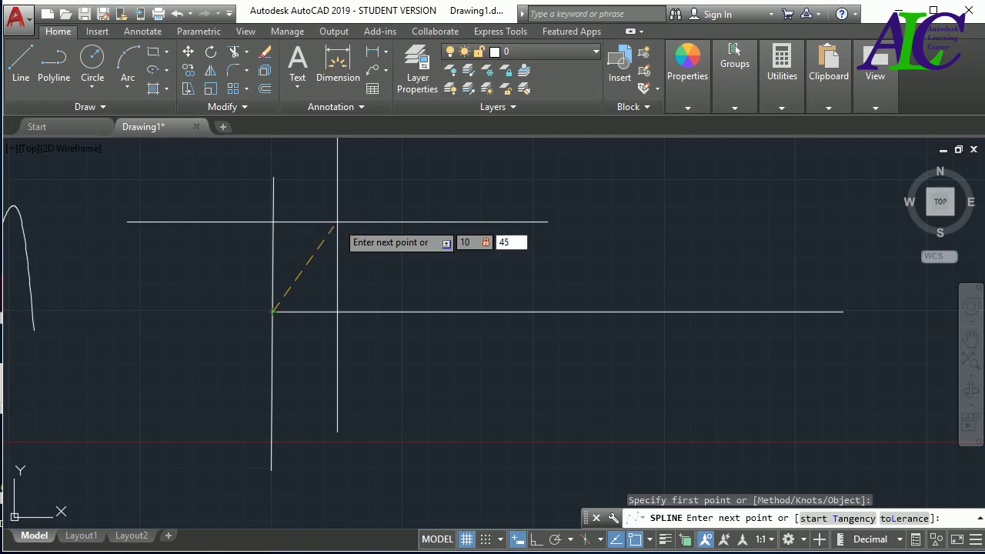
pyautogui.press('Return')
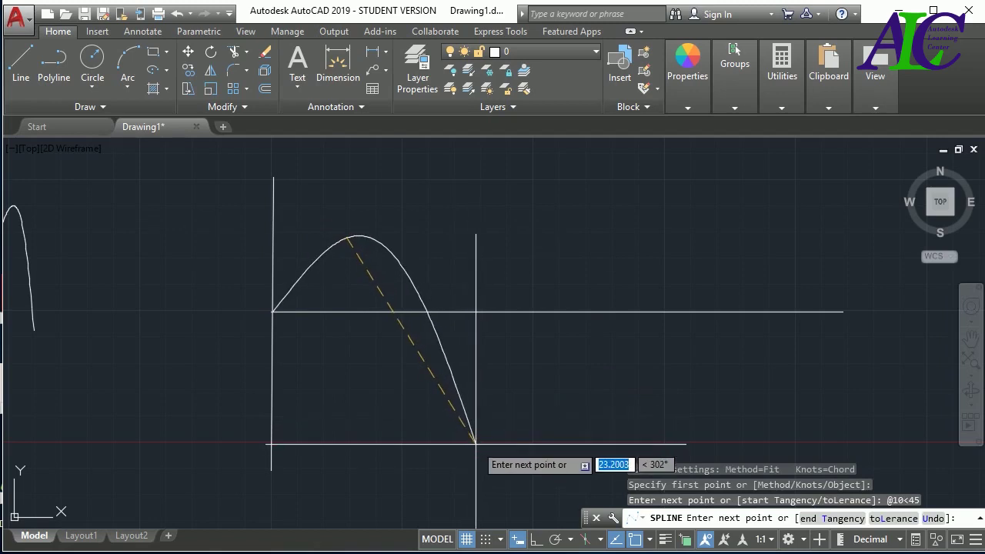
# - Add spline points 20 units at 315° and 20 units at 45°
pyautogui.press('Tab')
pyautogui.write('3')
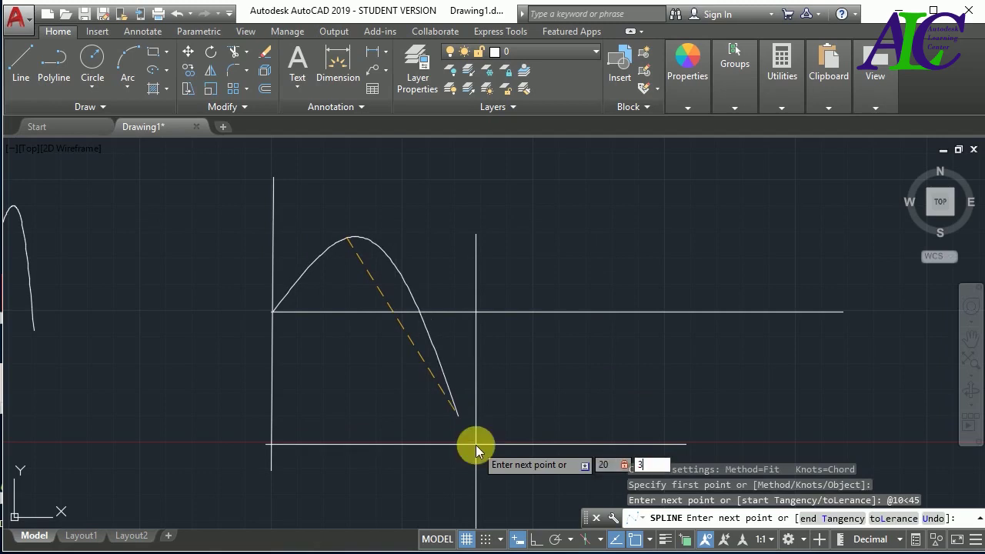
pyautogui.write('15')
pyautogui.press('Return')
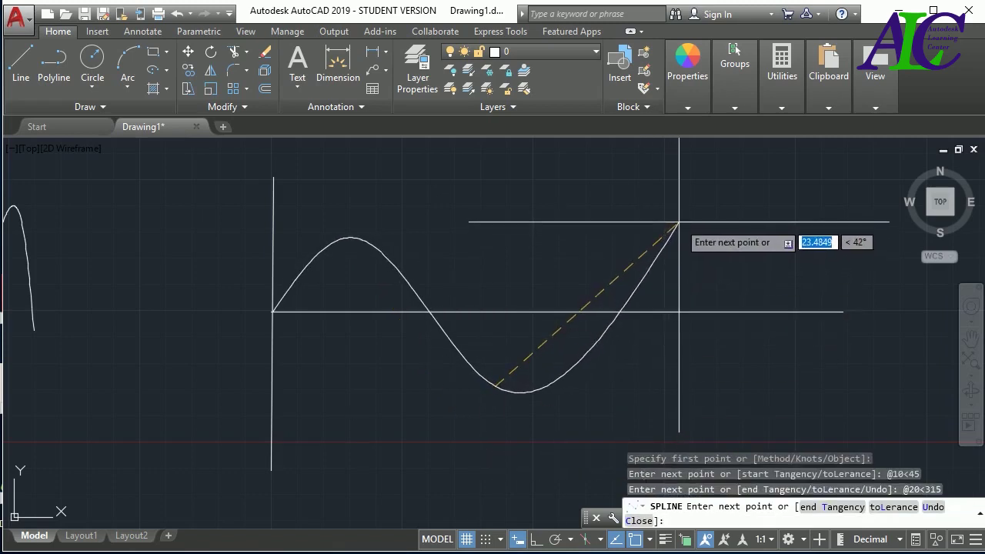
pyautogui.write('20')
pyautogui.press('Tab')
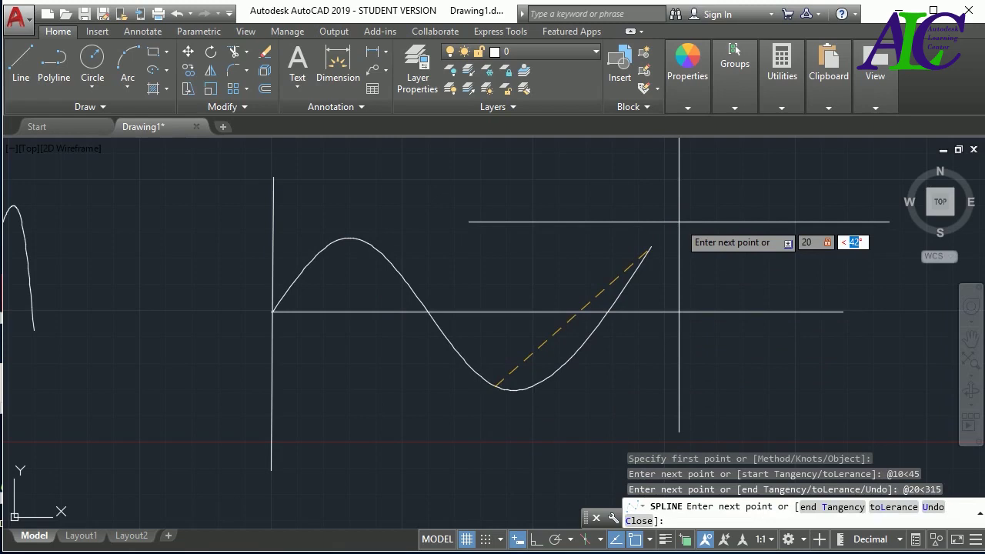
pyautogui.write('4')
pyautogui.write('5')
pyautogui.press('Return')
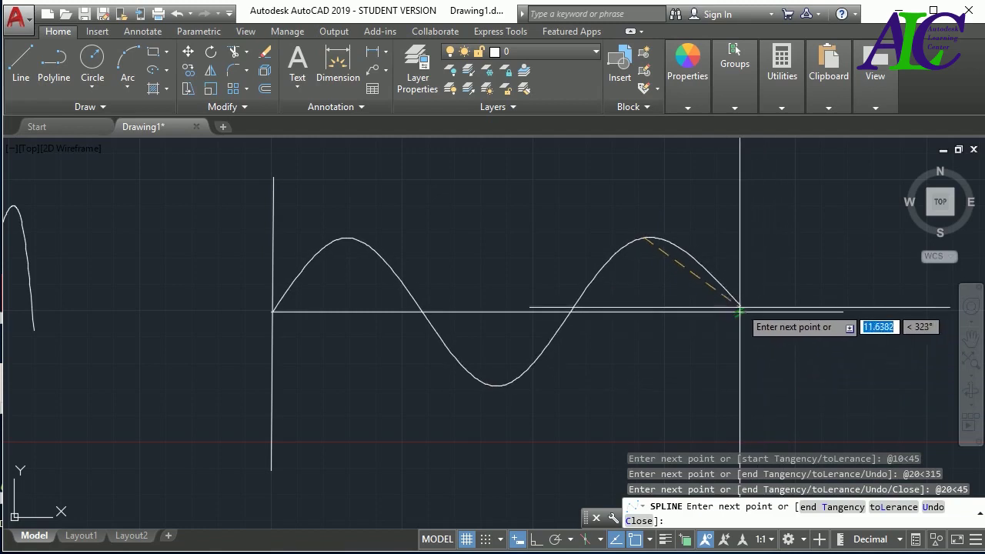
# - Add a point 10 units at 315°, then end the spline on the horizontal axis
pyautogui.write('10')
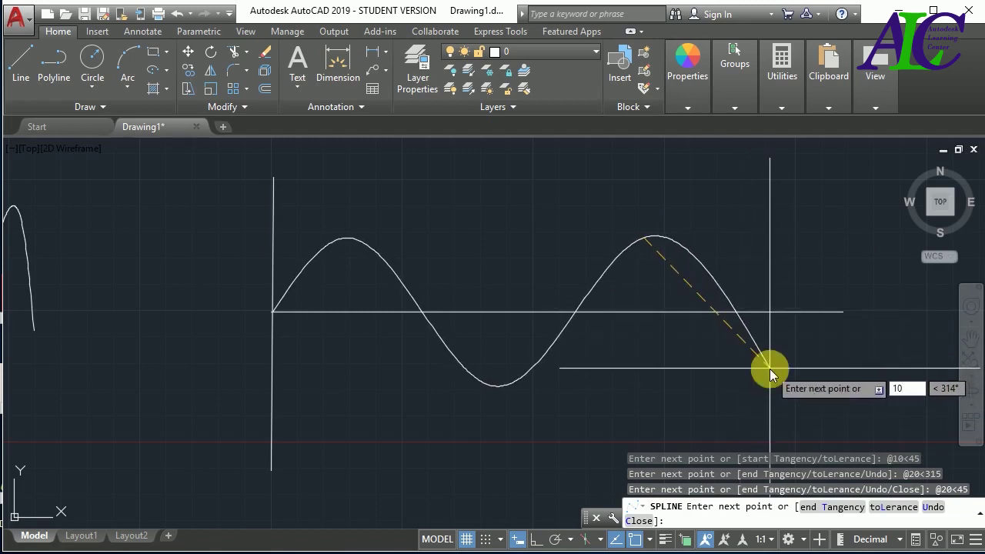
pyautogui.press('Tab')
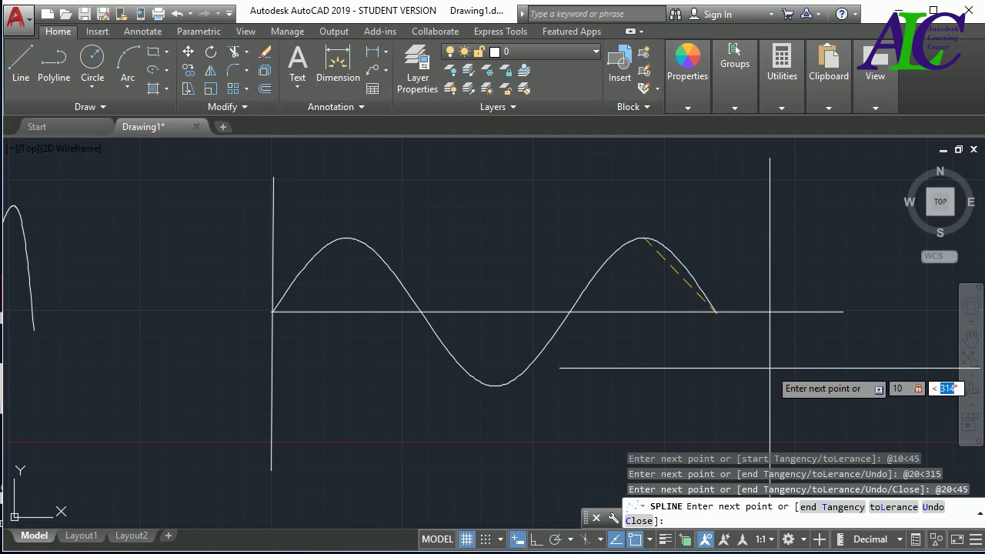
pyautogui.write('315')
pyautogui.press('Return')
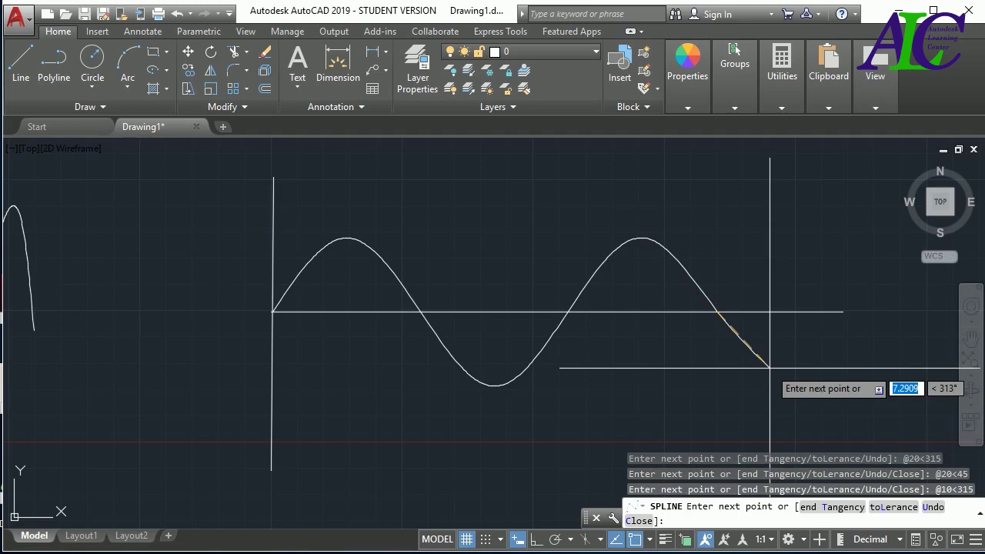
pyautogui.click(718, 312)
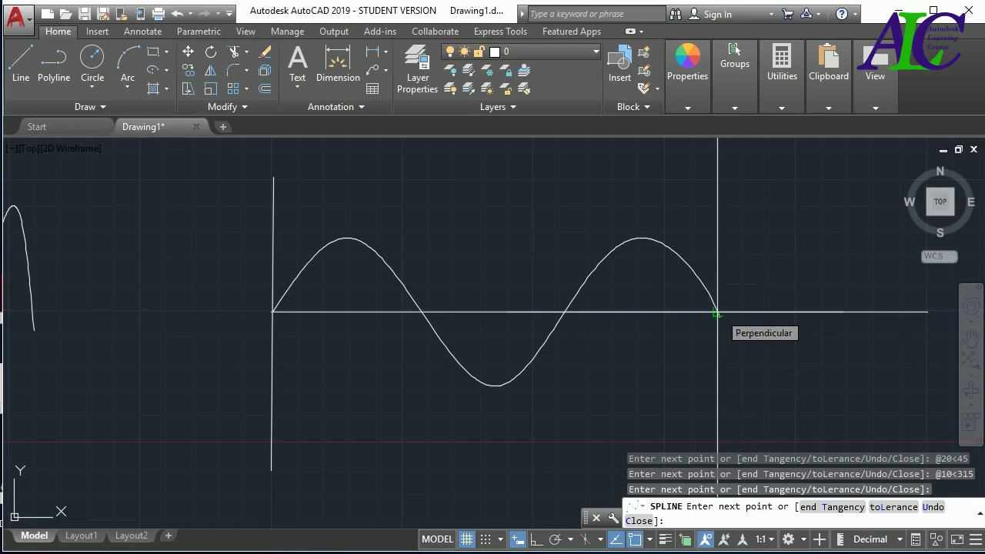
pyautogui.press('Return')
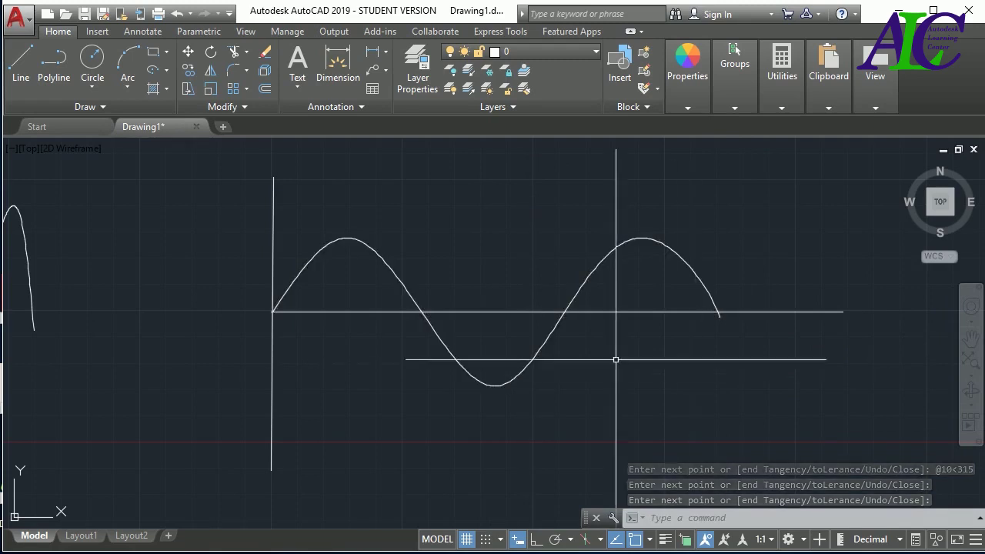
pyautogui.click(103, 141)
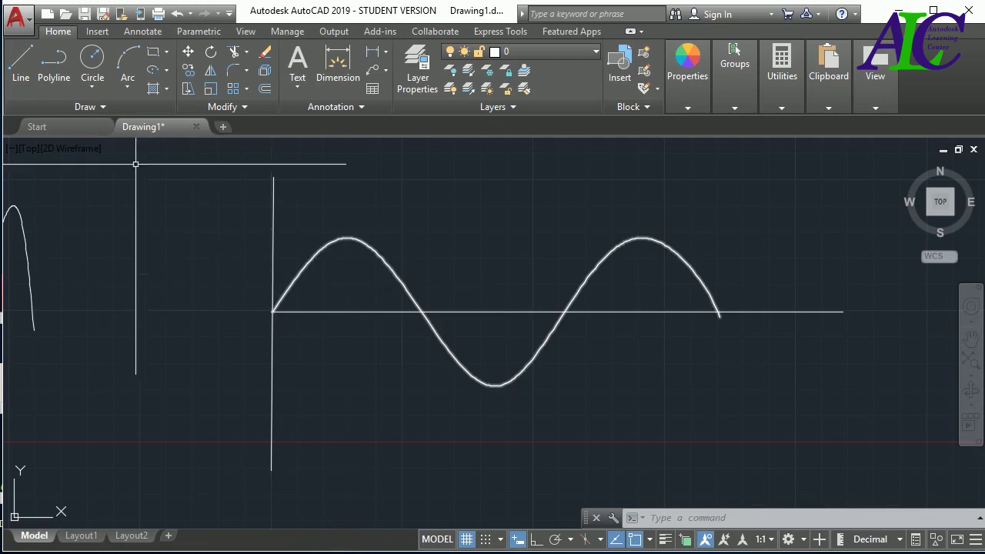
pyautogui.click(103, 109)
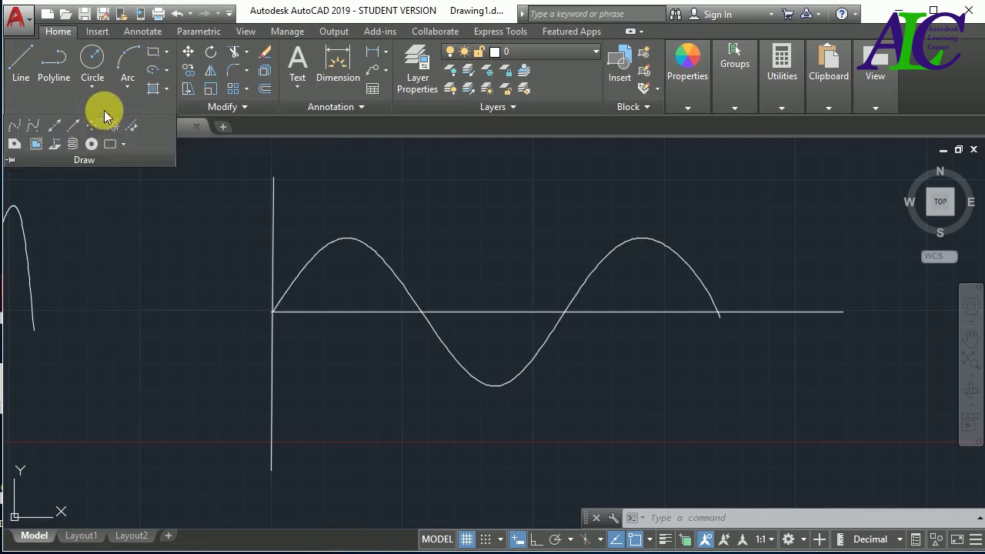
# - Draw five horizontal construction lines across the sine wave with XL
pyautogui.click(52, 125)
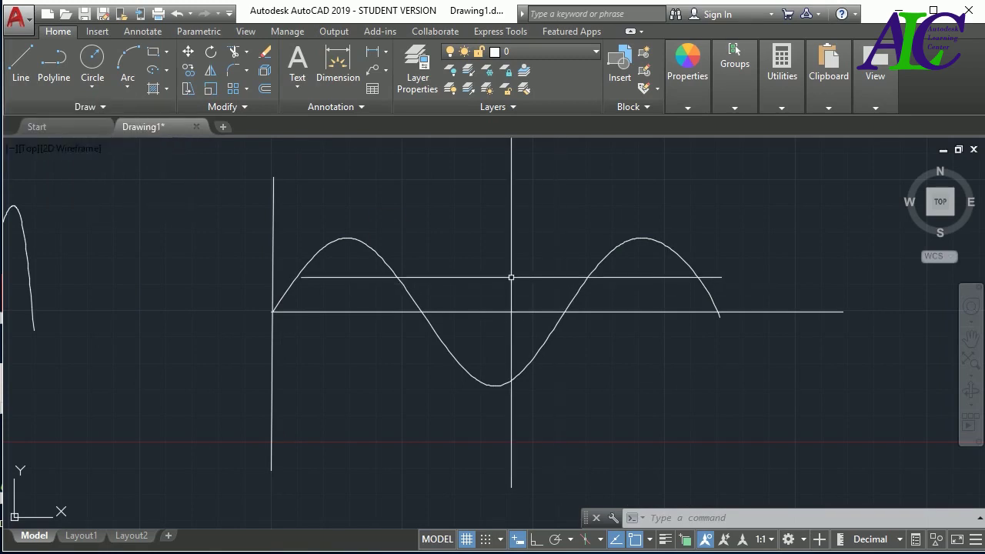
pyautogui.write('xl')
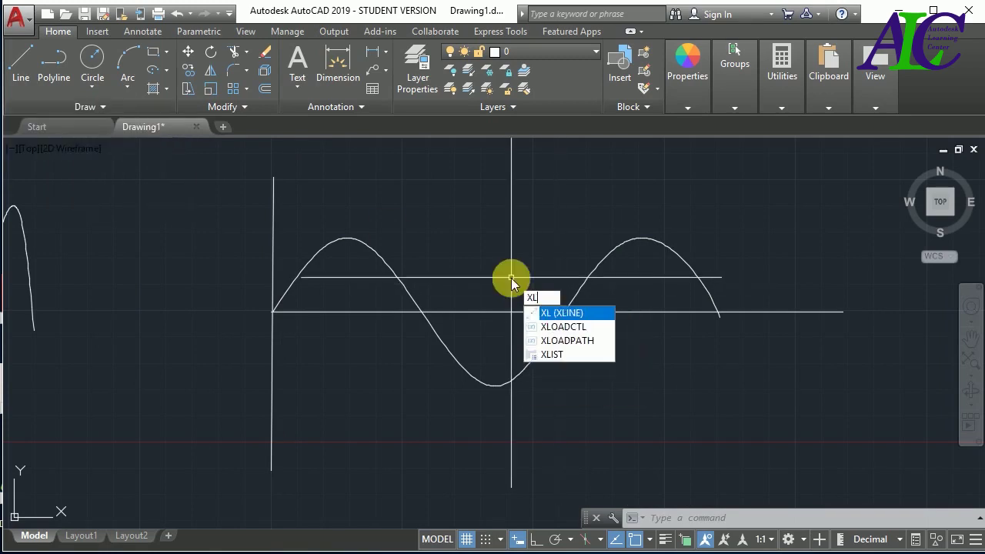
pyautogui.press('Return')
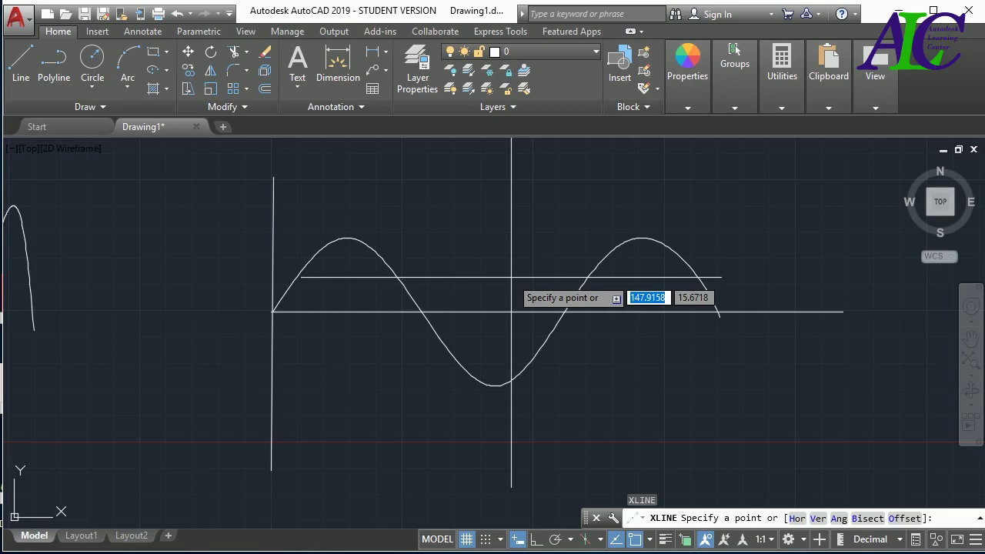
pyautogui.write('h')
pyautogui.press('Return')
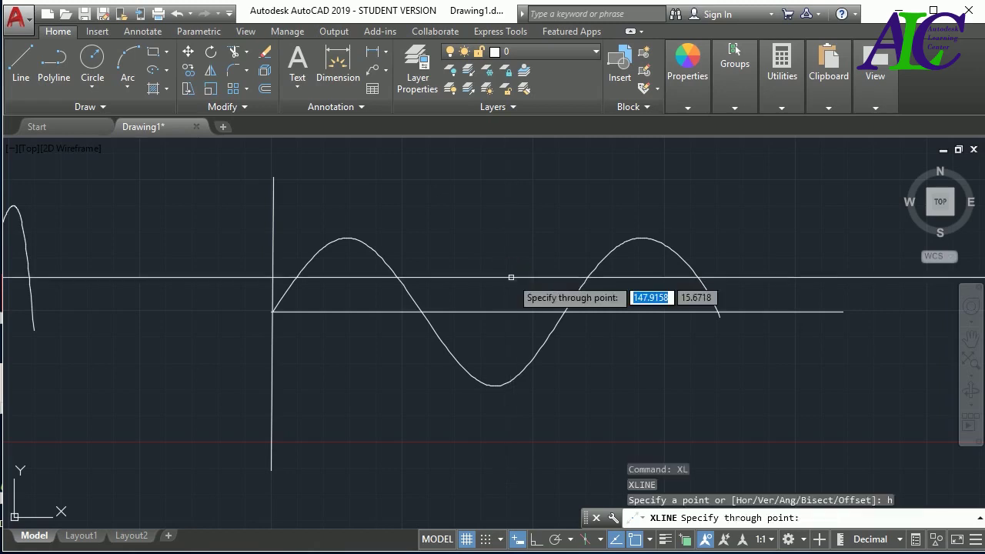
pyautogui.click(523, 394)
pyautogui.click(531, 333)
pyautogui.click(534, 262)
pyautogui.click(535, 209)
pyautogui.click(504, 179)
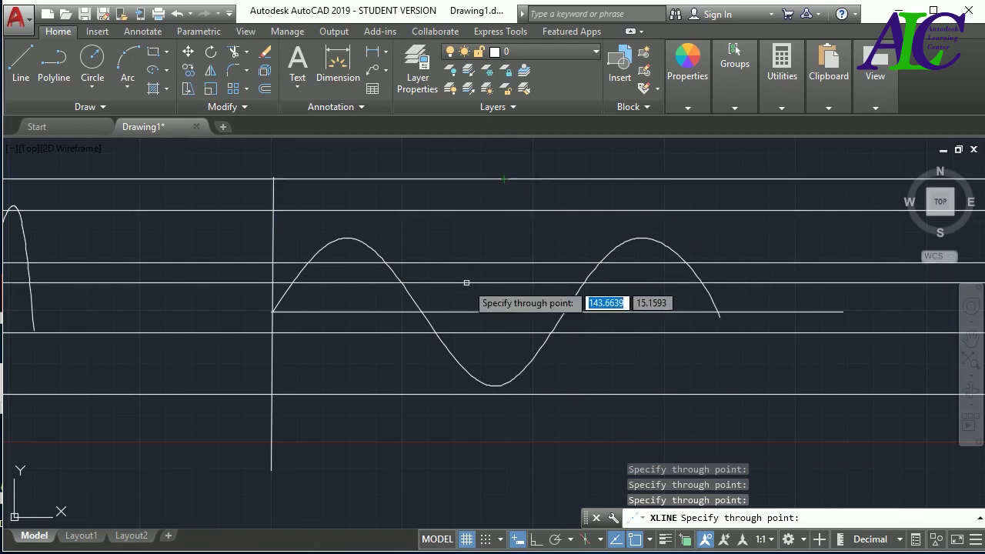
# - Cancel the command and undo the horizontal construction lines
pyautogui.press('Escape')
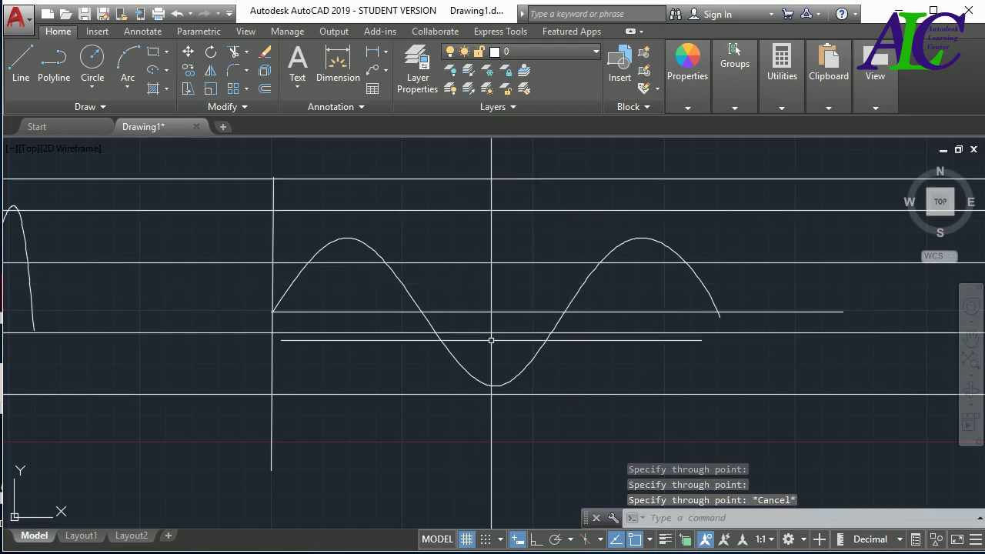
pyautogui.hotkey('ctrl', 'z')
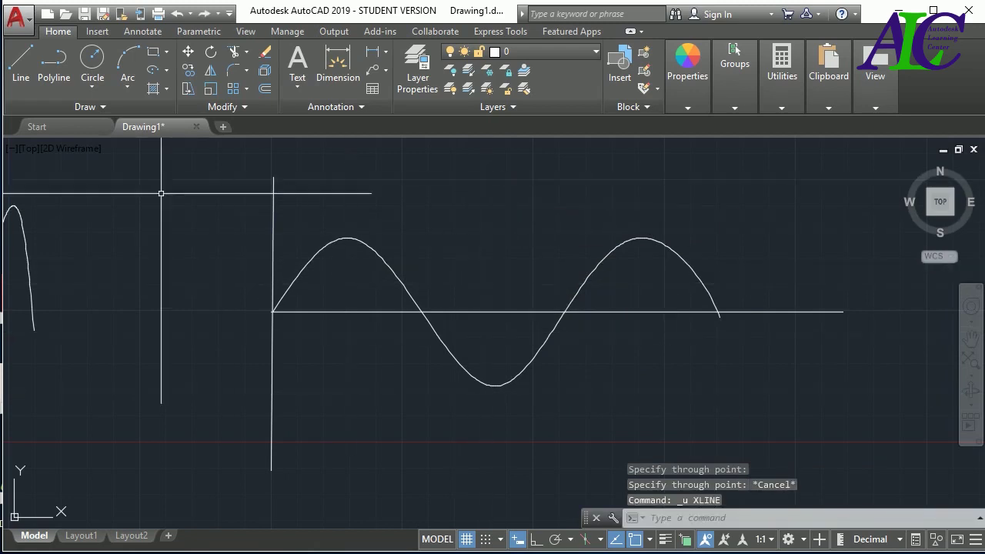
pyautogui.write('XL')
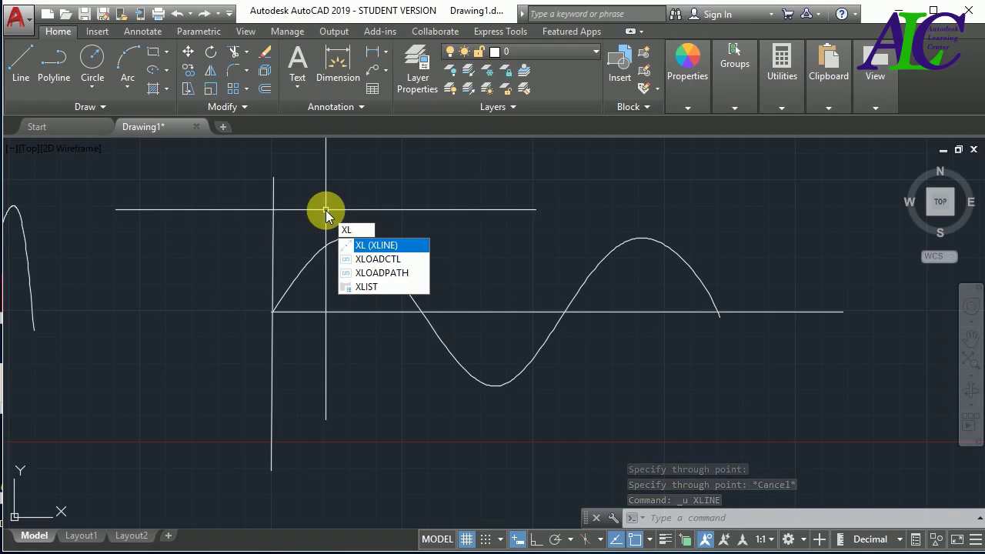
pyautogui.press('Return')
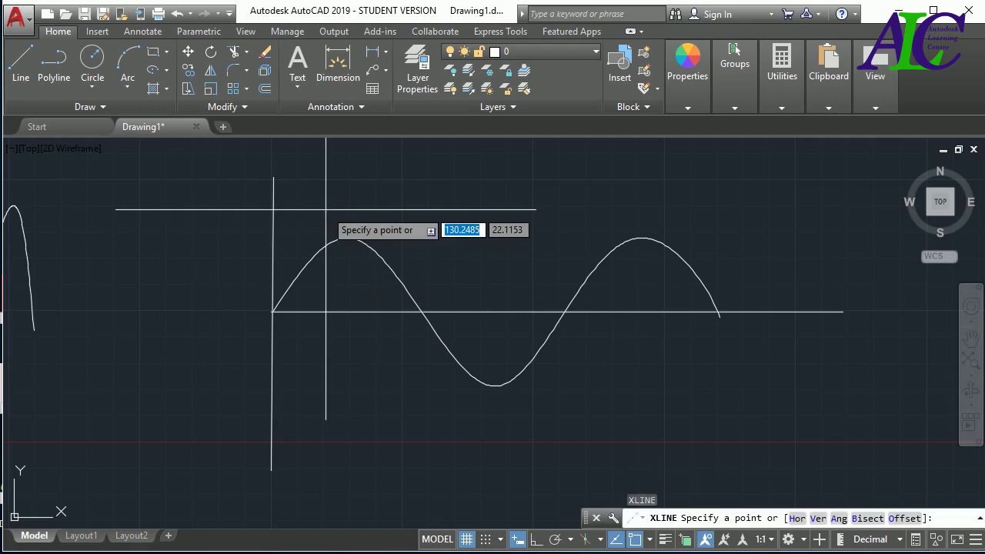
pyautogui.write('v')
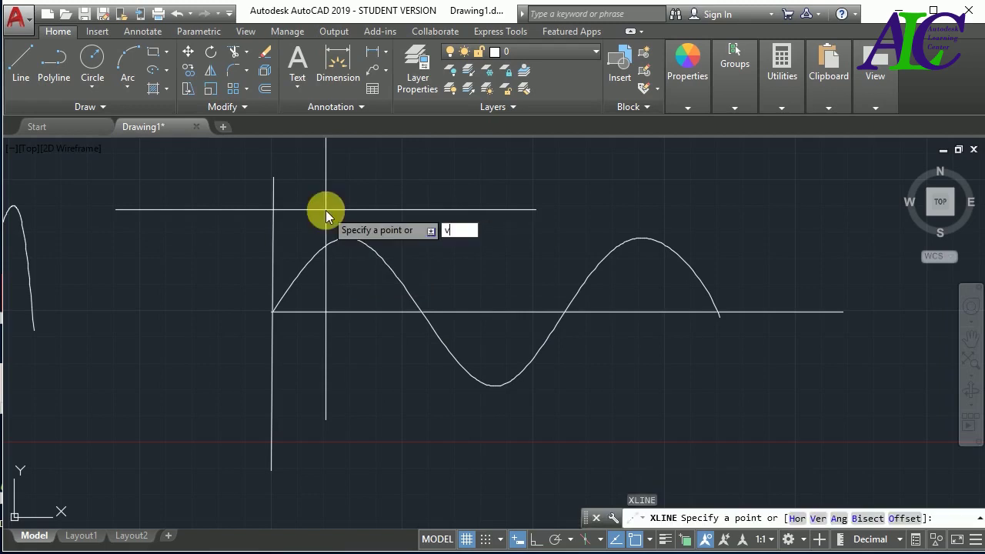
pyautogui.press('Return')
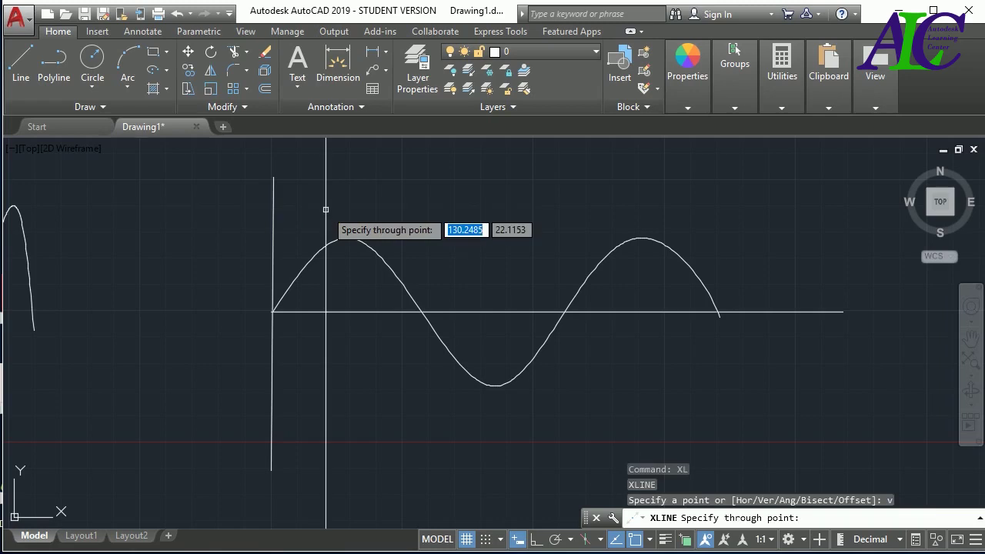
pyautogui.click(482, 261)
pyautogui.click(546, 246)
pyautogui.click(583, 247)
pyautogui.click(675, 245)
pyautogui.click(748, 244)
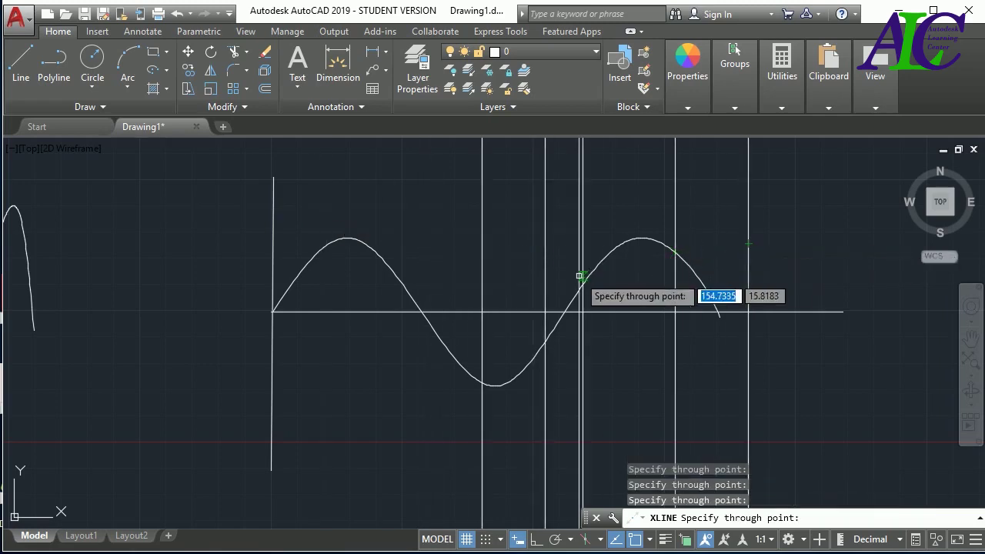
pyautogui.press('Escape')
pyautogui.hotkey('ctrl', 'z')
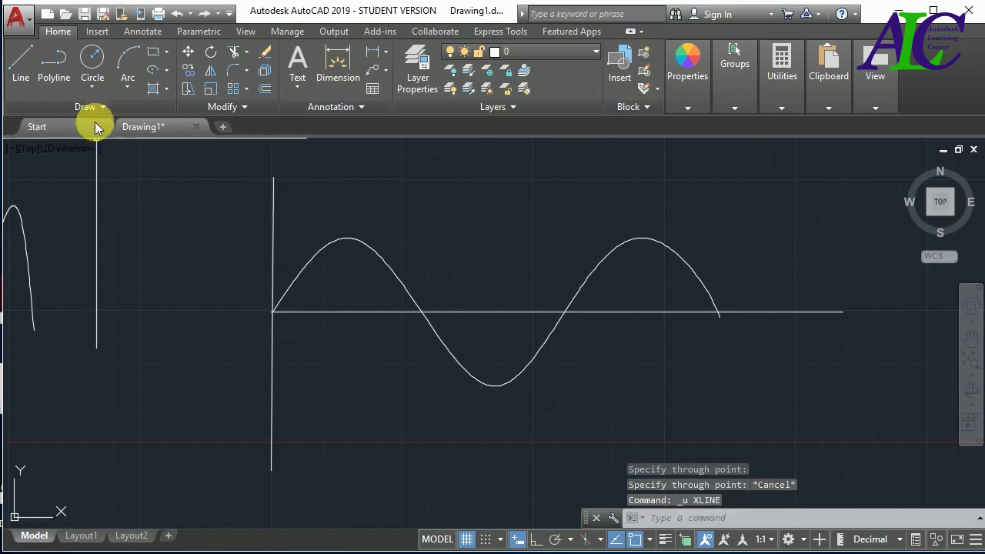
pyautogui.click(102, 109)
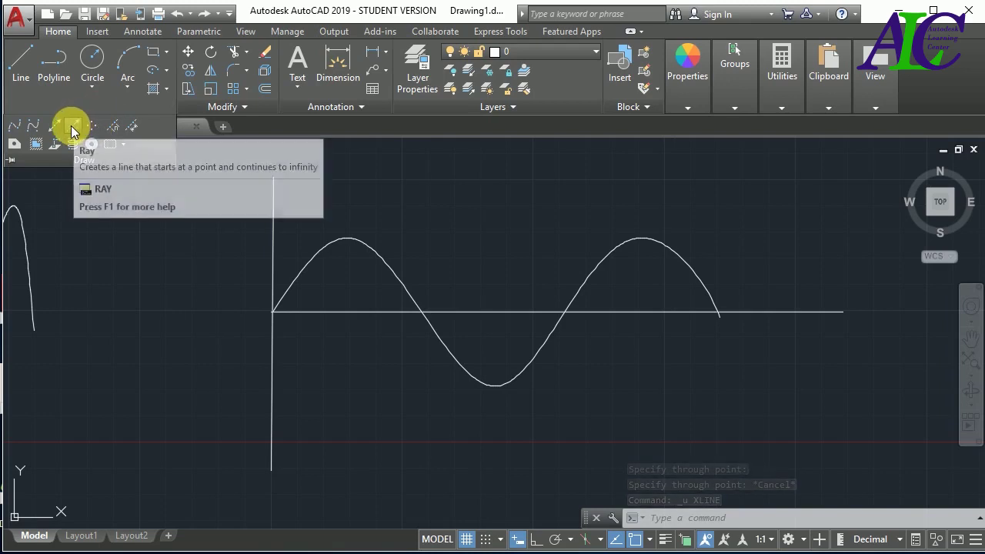
pyautogui.click(72, 129)
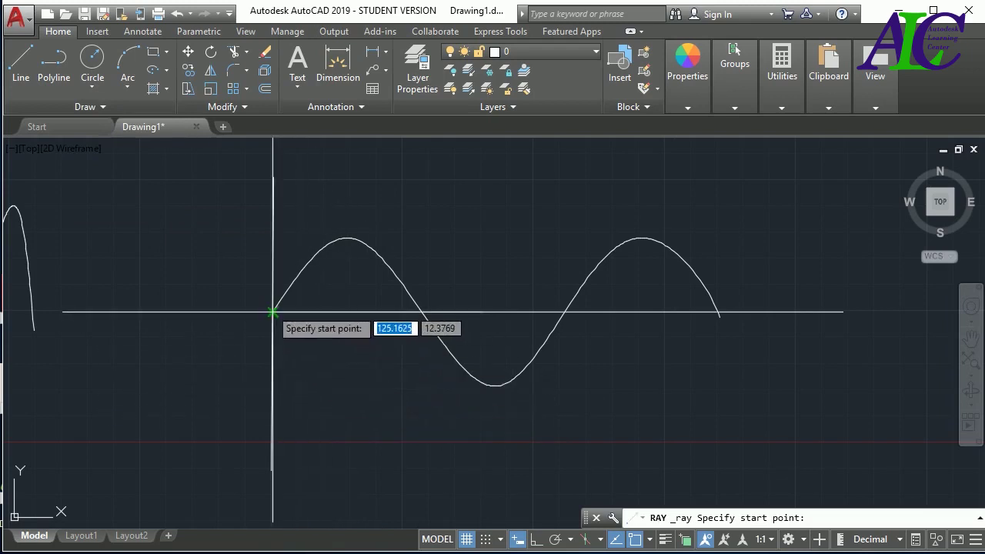
pyautogui.click(273, 312)
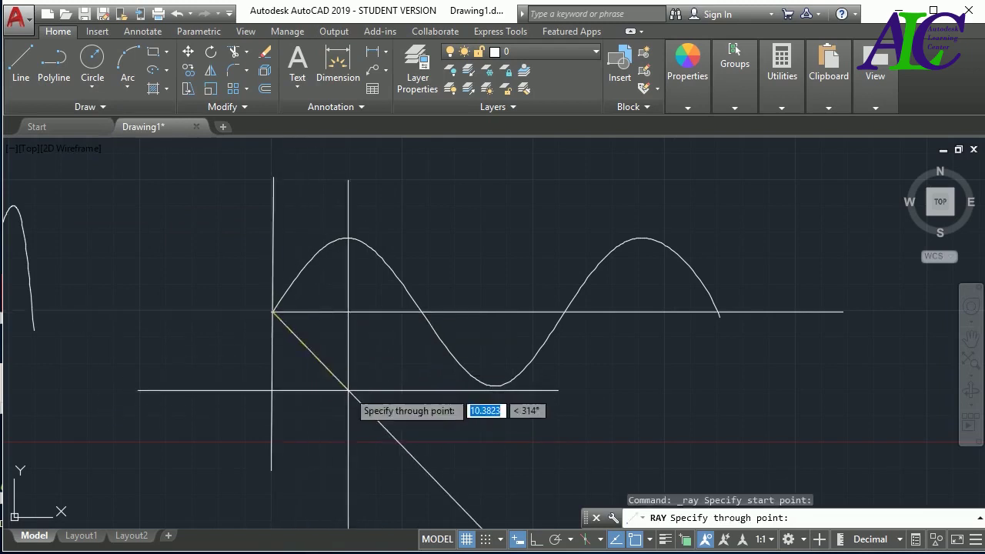
pyautogui.click(400, 378)
pyautogui.click(461, 332)
pyautogui.click(469, 276)
pyautogui.click(462, 235)
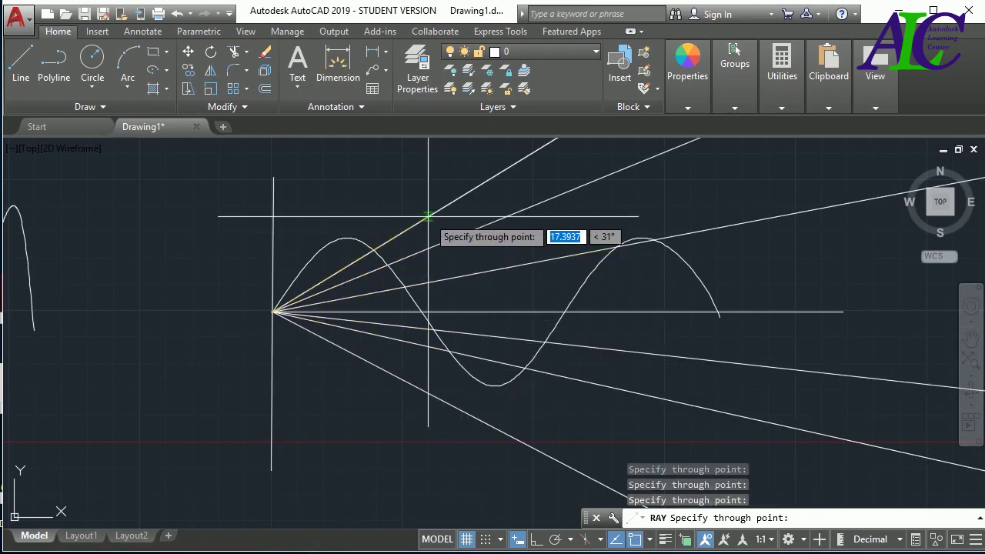
pyautogui.click(428, 217)
pyautogui.press('Escape')
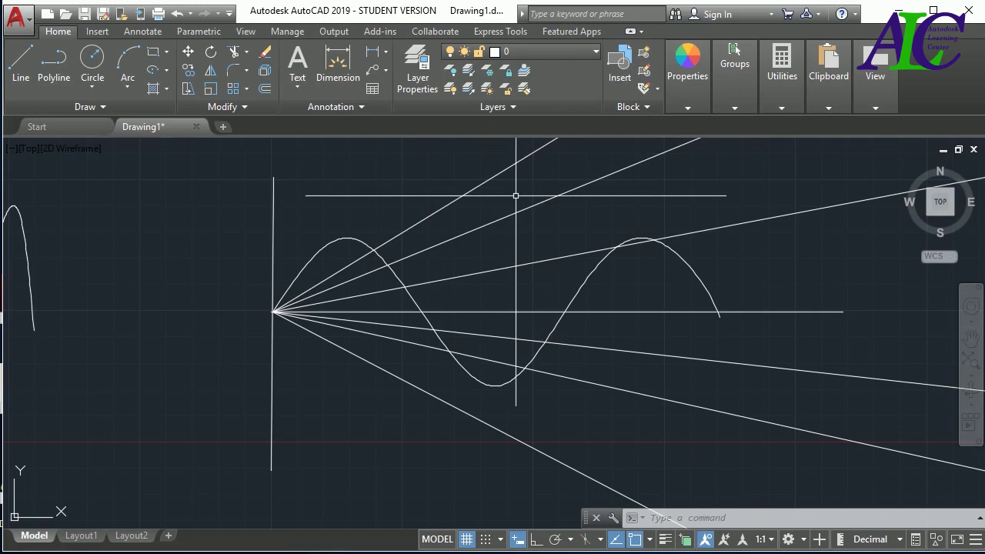
pyautogui.hotkey('ctrl', 'z')
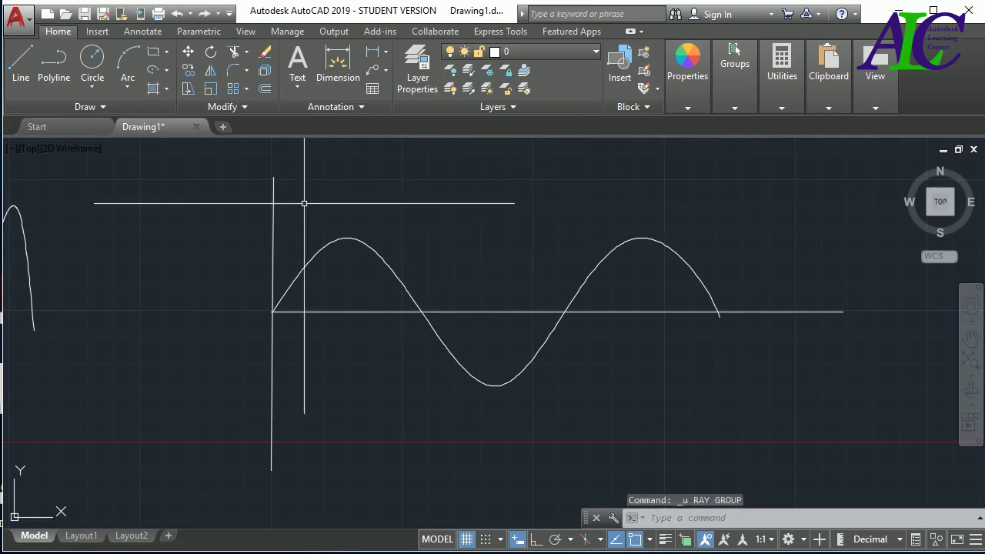
# - Place six points near and below the sine curve with Multiple Points
pyautogui.click(103, 107)
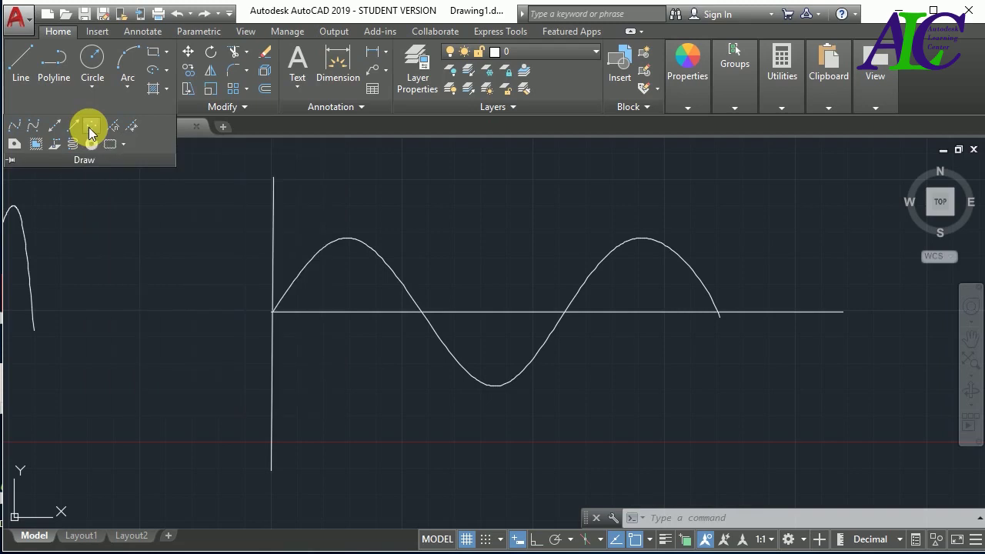
pyautogui.click(90, 130)
pyautogui.click(458, 336)
pyautogui.click(470, 276)
pyautogui.click(387, 220)
pyautogui.click(499, 221)
pyautogui.click(542, 320)
pyautogui.click(572, 371)
pyautogui.press('Escape')
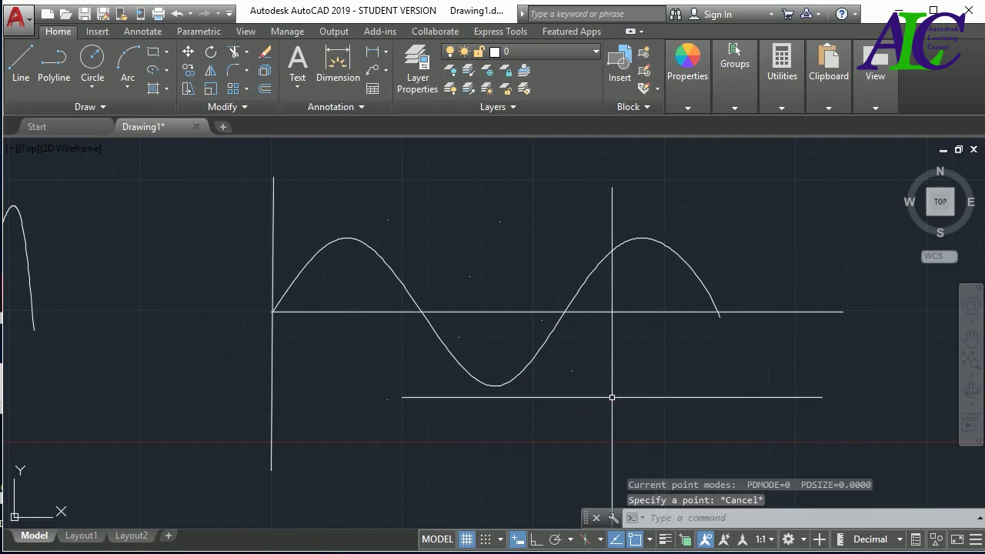
# - Add one more single point near the curve using PO
pyautogui.write('PO')
pyautogui.press('Return')
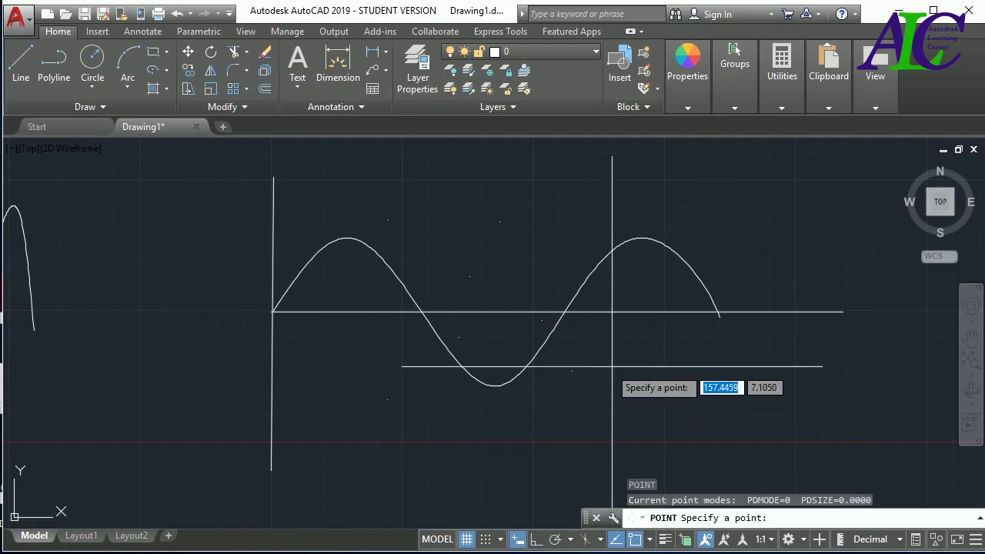
pyautogui.click(614, 363)
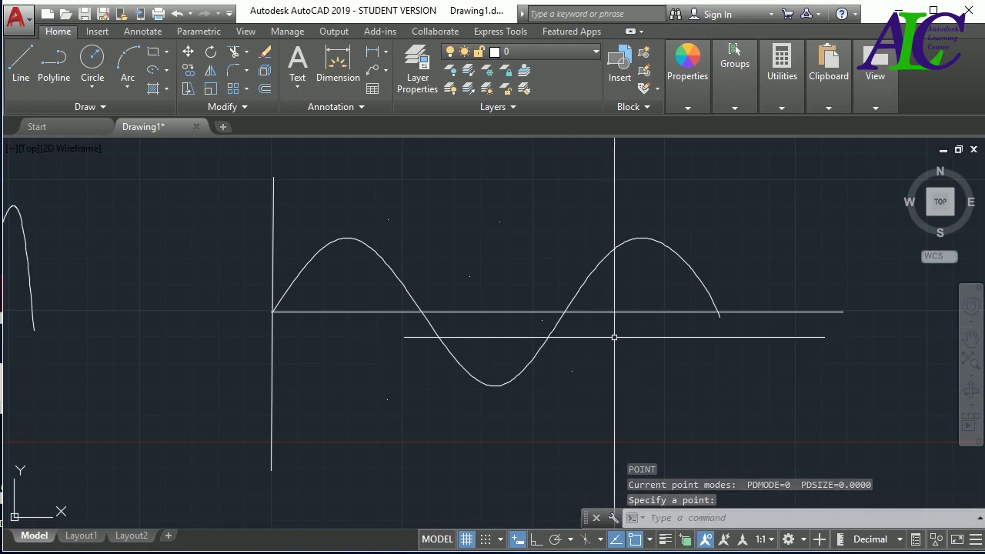
pyautogui.press('Escape')
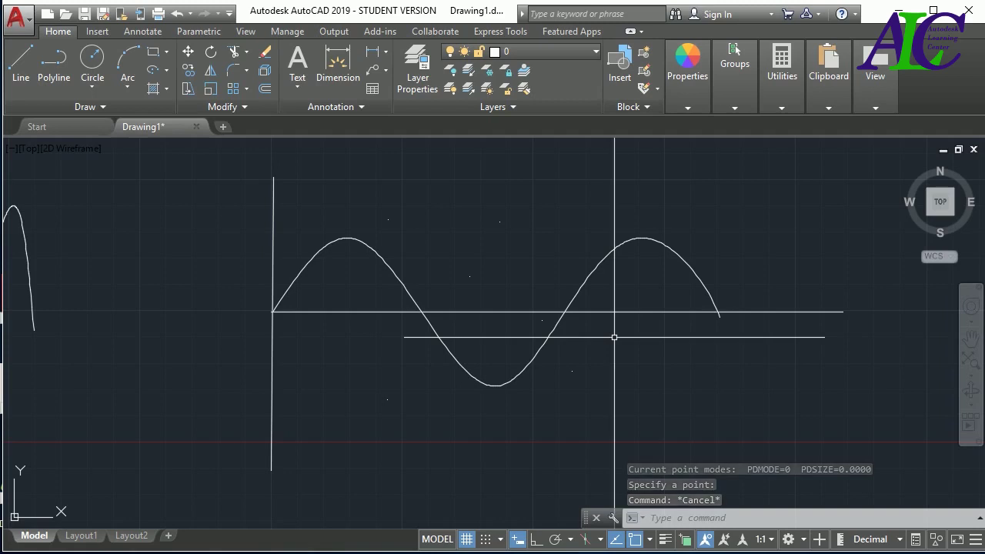
pyautogui.write('pt')
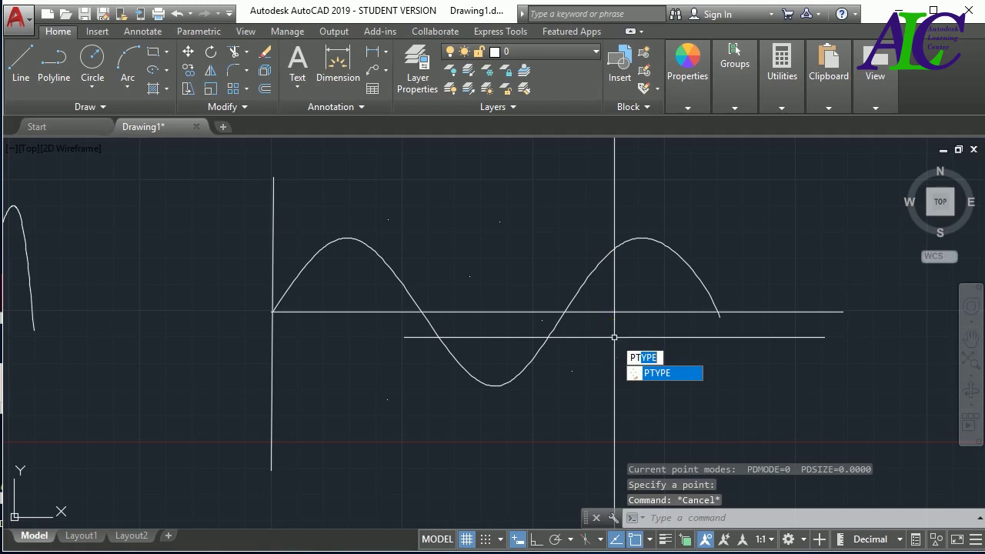
# - Choose the X point style in the Point Style dialog and apply it
pyautogui.press('Return')
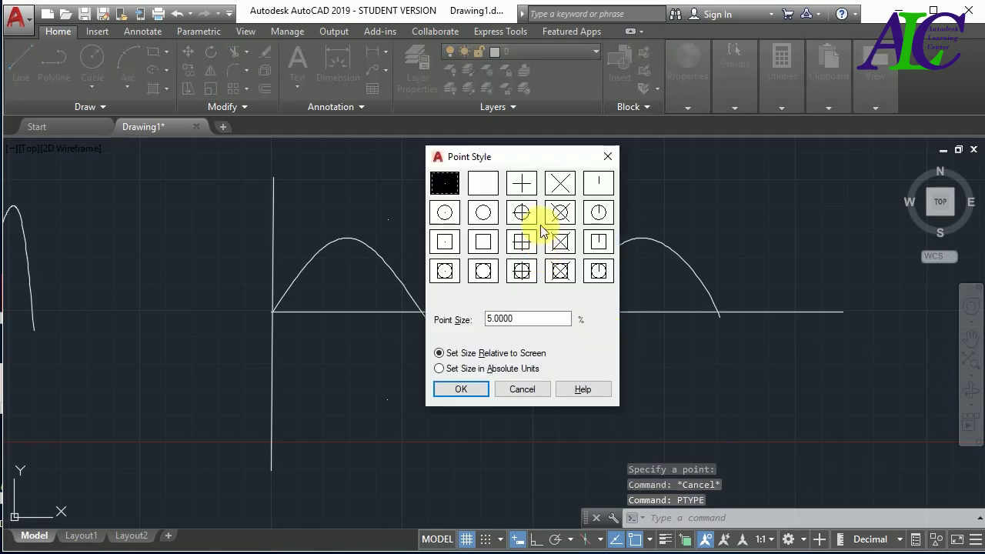
pyautogui.click(560, 183)
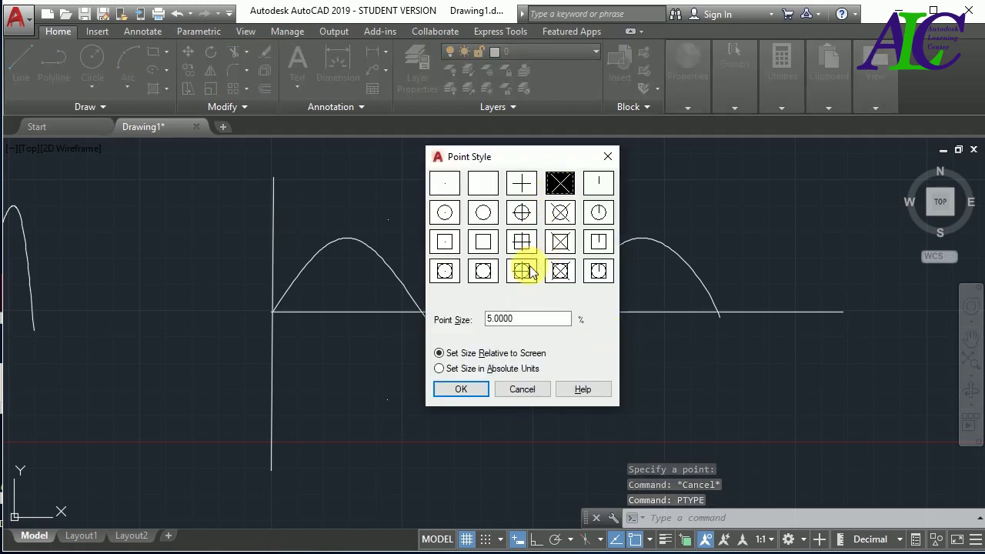
pyautogui.click(466, 389)
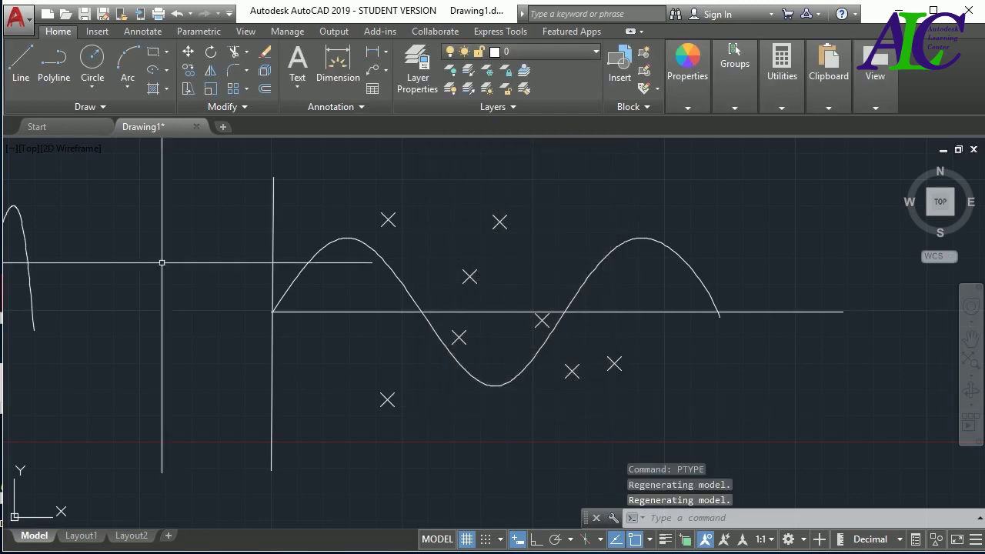
# - Place X points below the curve, three left of the vertical axis, near the second crest, and on the trough
pyautogui.click(105, 108)
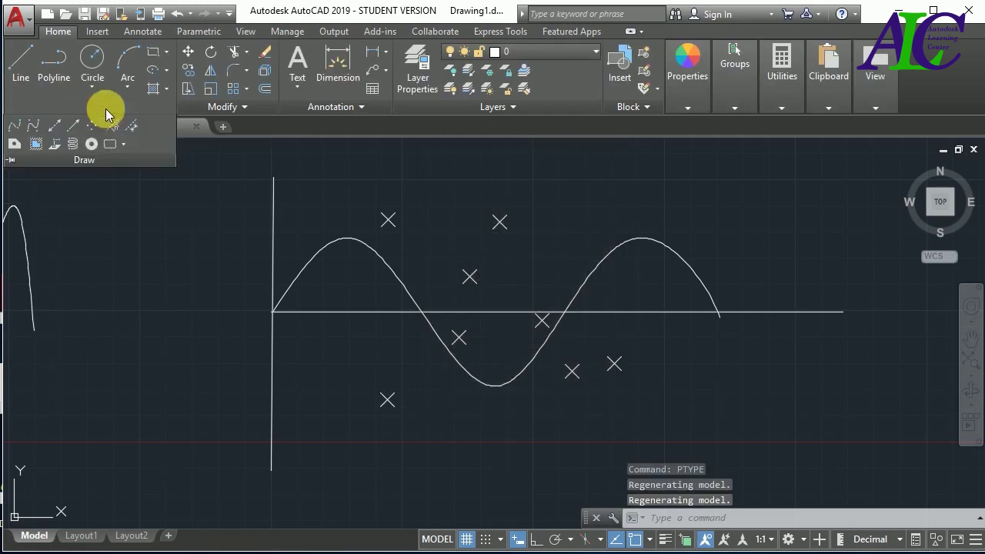
pyautogui.click(91, 126)
pyautogui.click(387, 399)
pyautogui.click(205, 392)
pyautogui.click(213, 337)
pyautogui.click(221, 264)
pyautogui.click(587, 260)
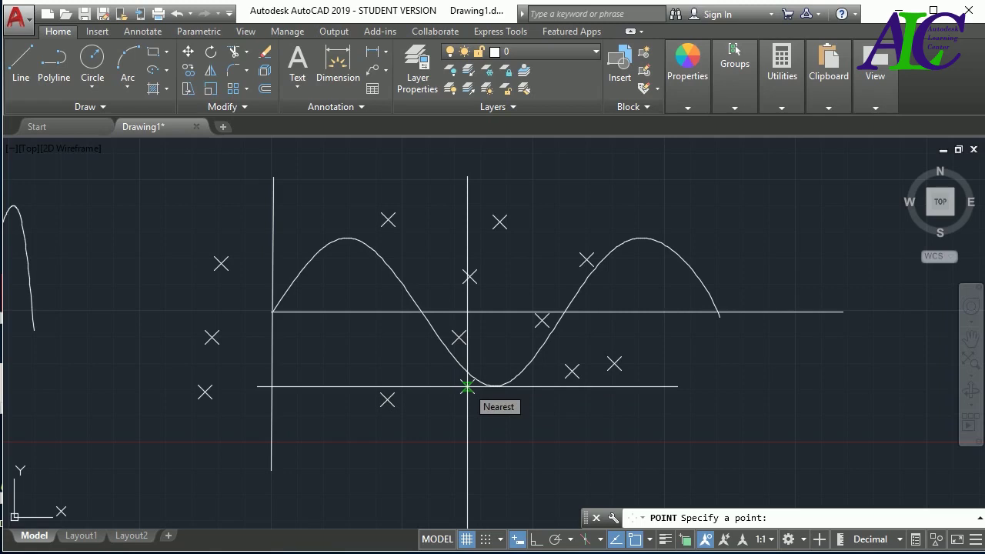
pyautogui.click(467, 387)
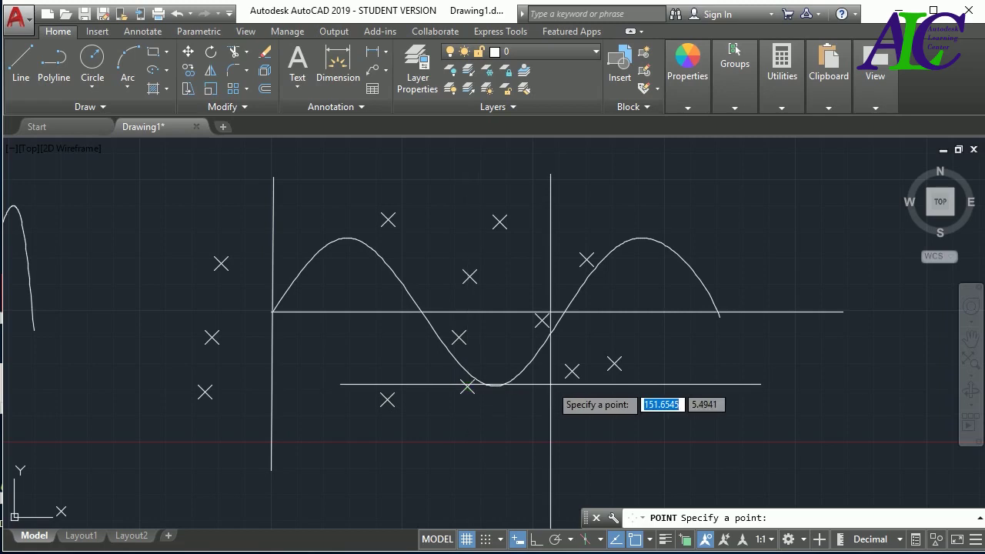